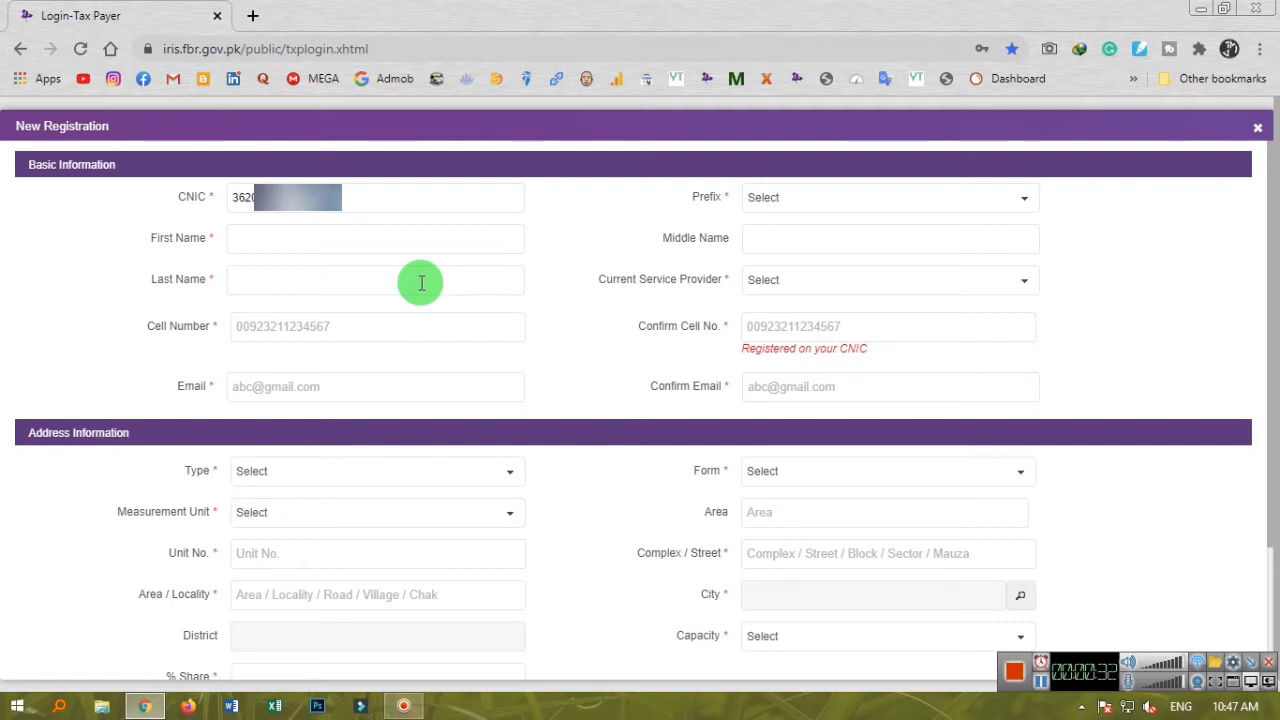
# Set the name prefix to Mr.
pyautogui.press('Down')
# Confirm Mr. as the prefix and enter the applicant's first, middle and last names in capitals.
pyautogui.click(1253, 662)
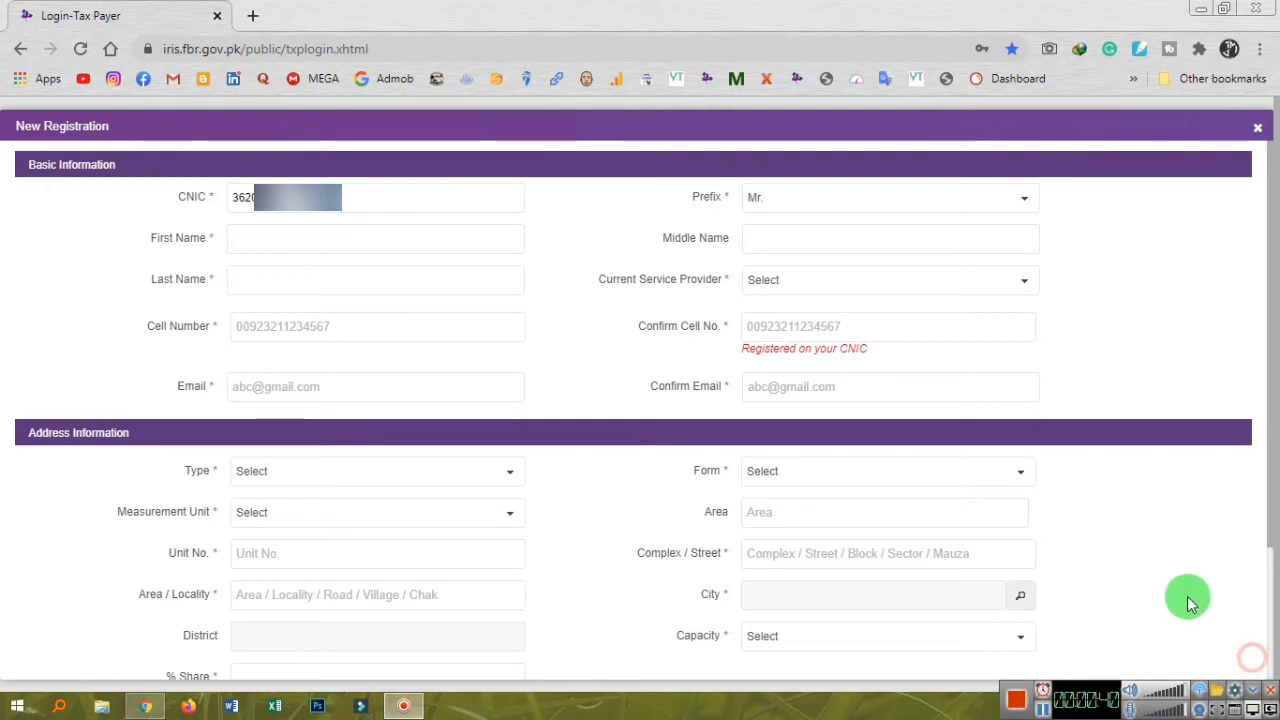
pyautogui.click(1130, 560)
pyautogui.click(342, 232)
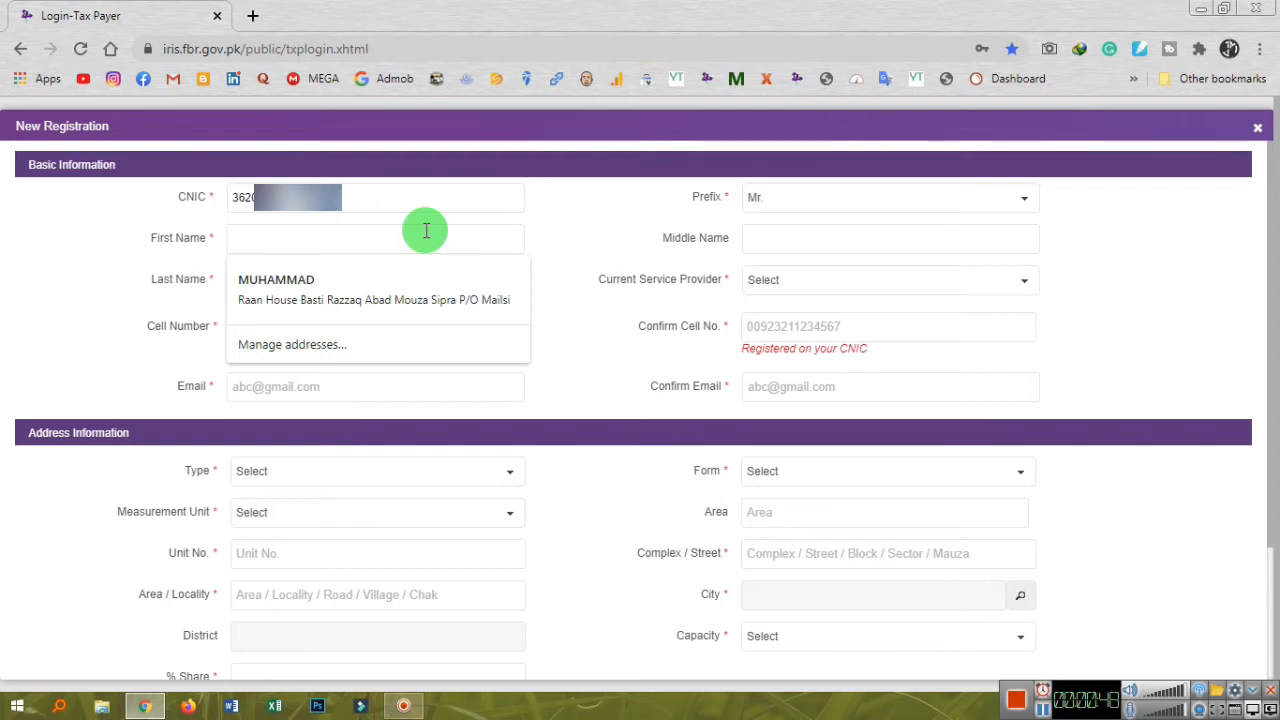
pyautogui.write('mUHAMMAD')
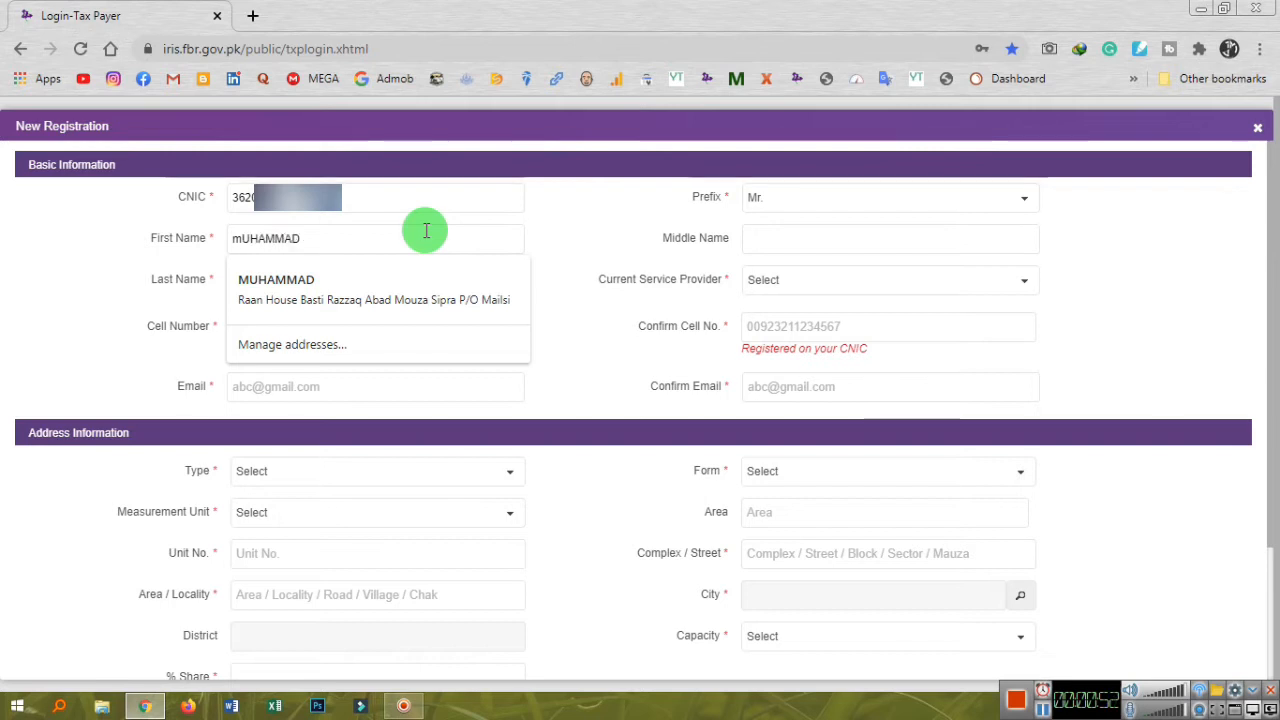
pyautogui.press('BackSpace')
pyautogui.press('BackSpace')
pyautogui.press('BackSpace')
pyautogui.press('BackSpace')
pyautogui.press('BackSpace')
pyautogui.press('BackSpace')
pyautogui.press('BackSpace')
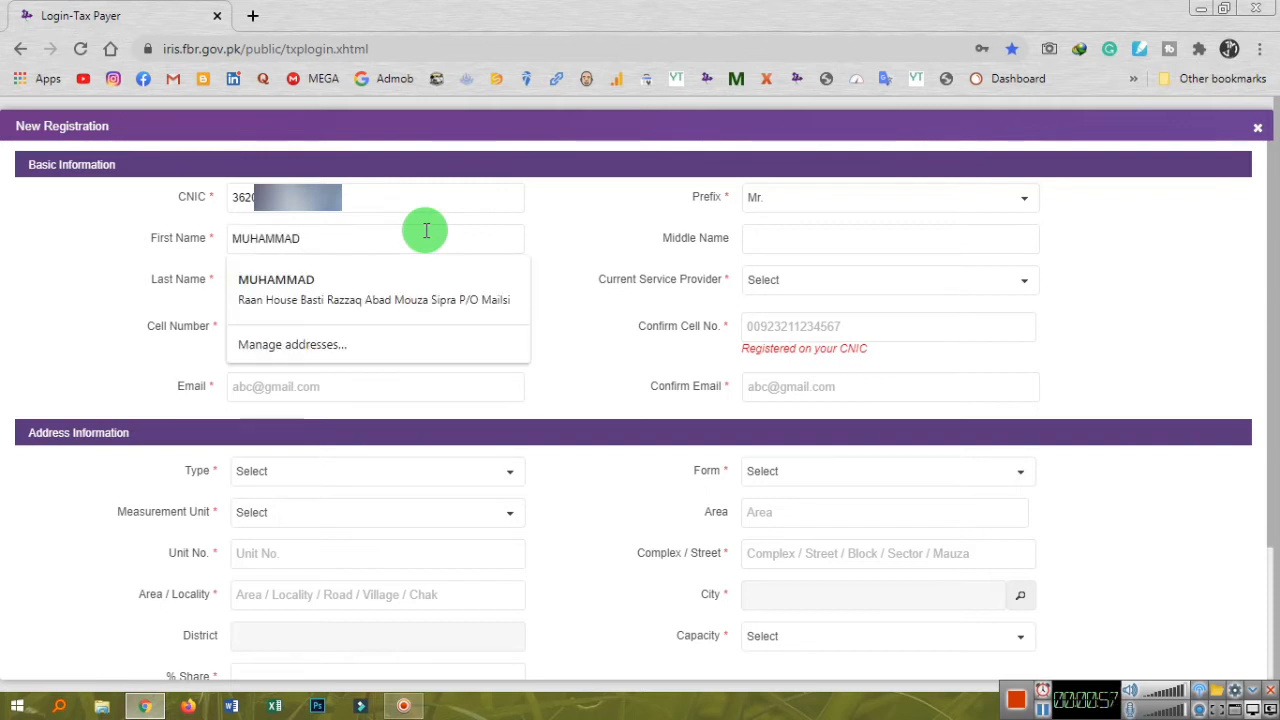
pyautogui.press('Tab')
pyautogui.press('Tab')
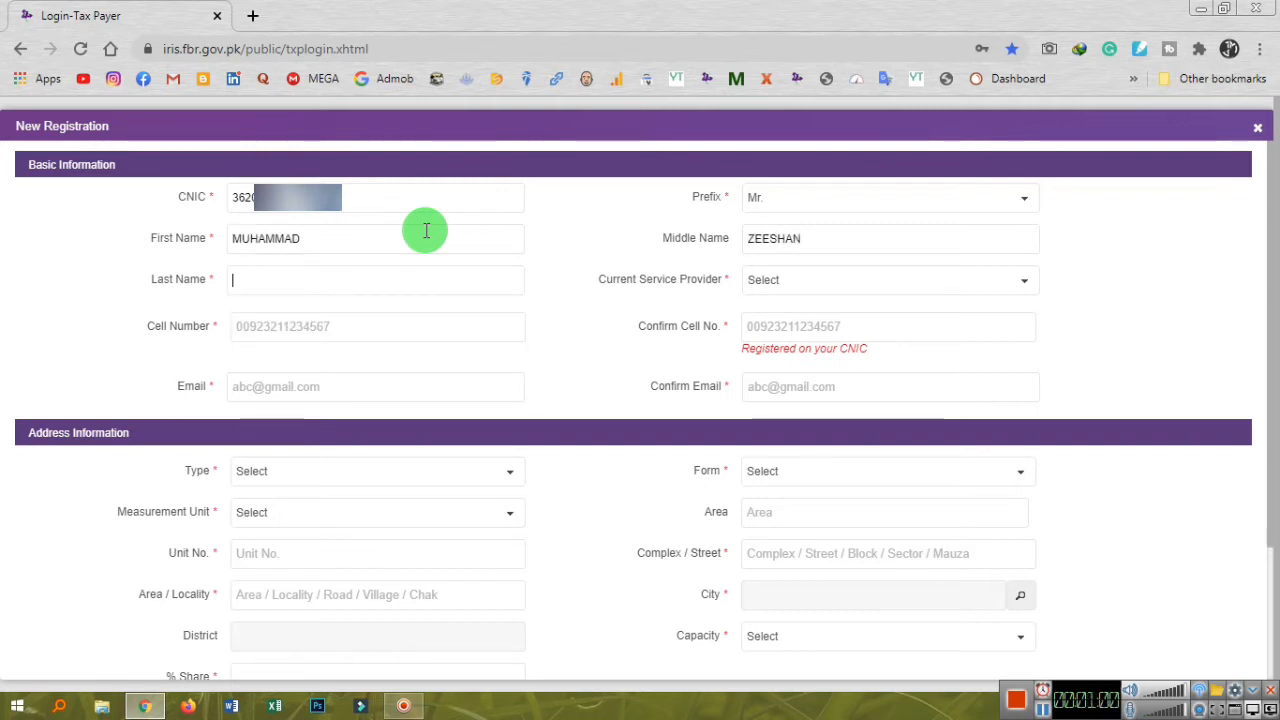
# Choose Telenor as the service provider and start entering the cell number.
pyautogui.press('Down')
pyautogui.press('Down')
pyautogui.press('Tab')
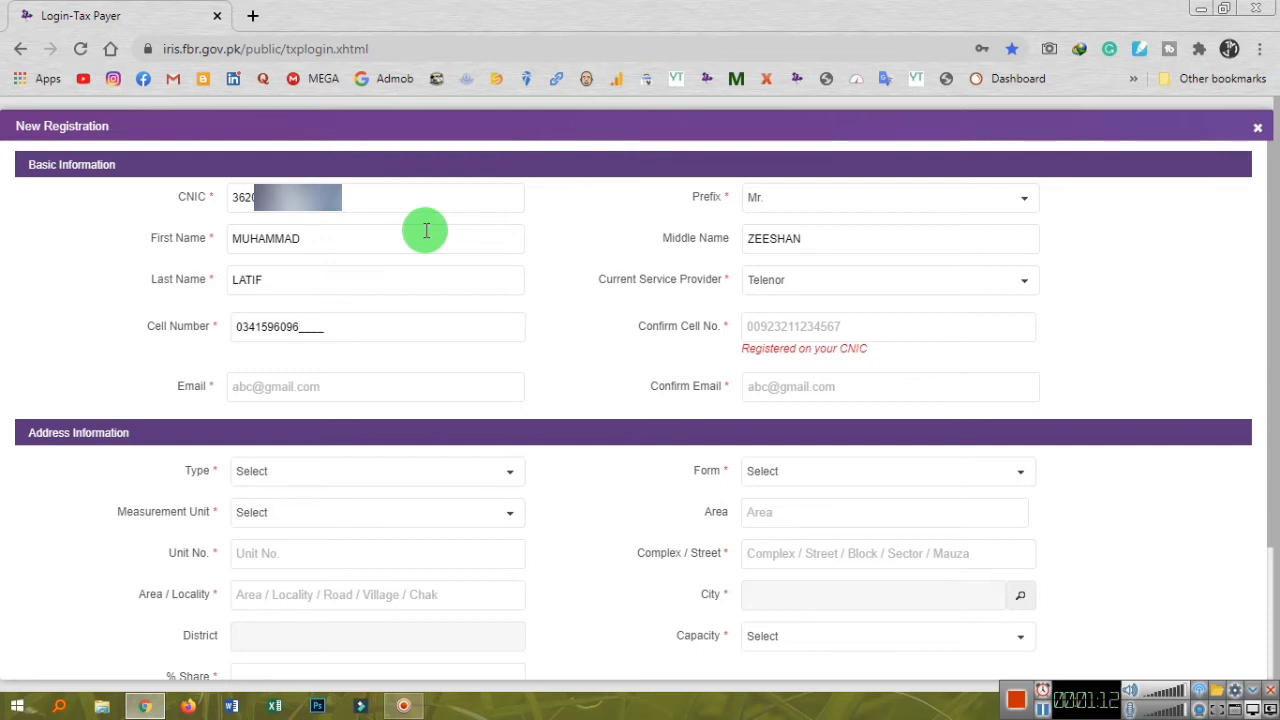
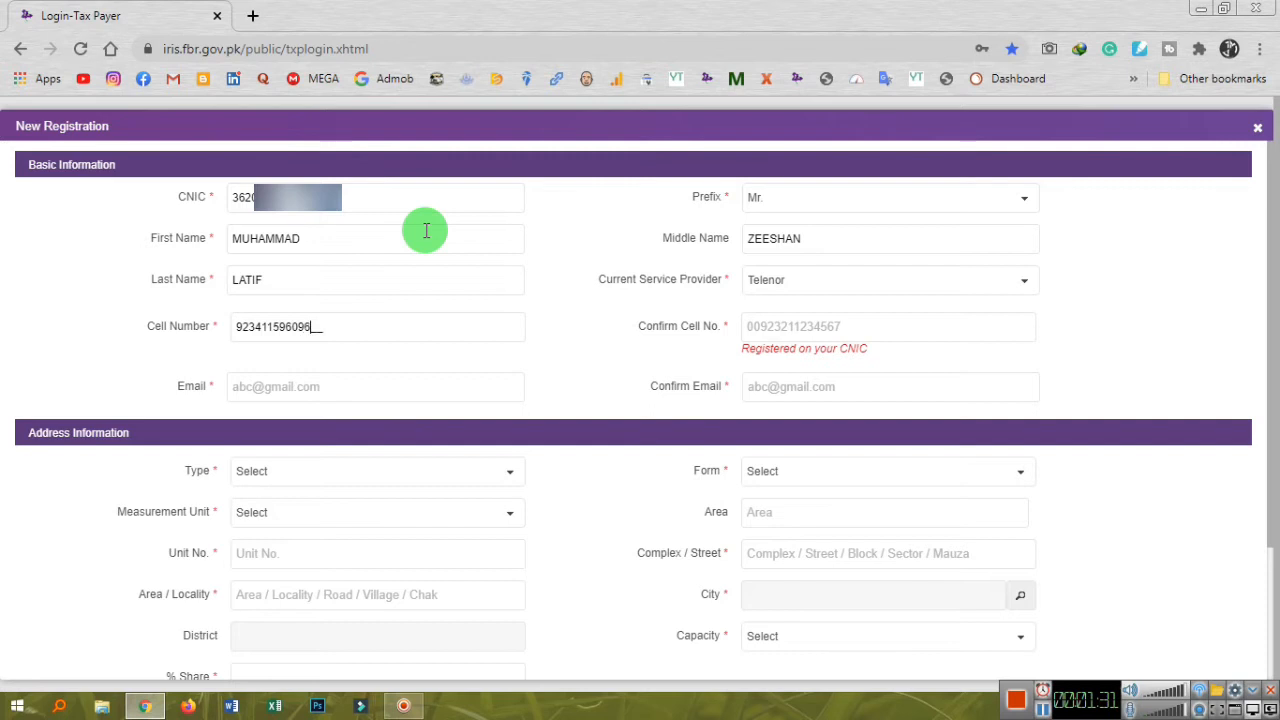
# Enter the applicant's mobile number in 0092 format in both Cell Number and Confirm Cell No.
pyautogui.press('Tab')
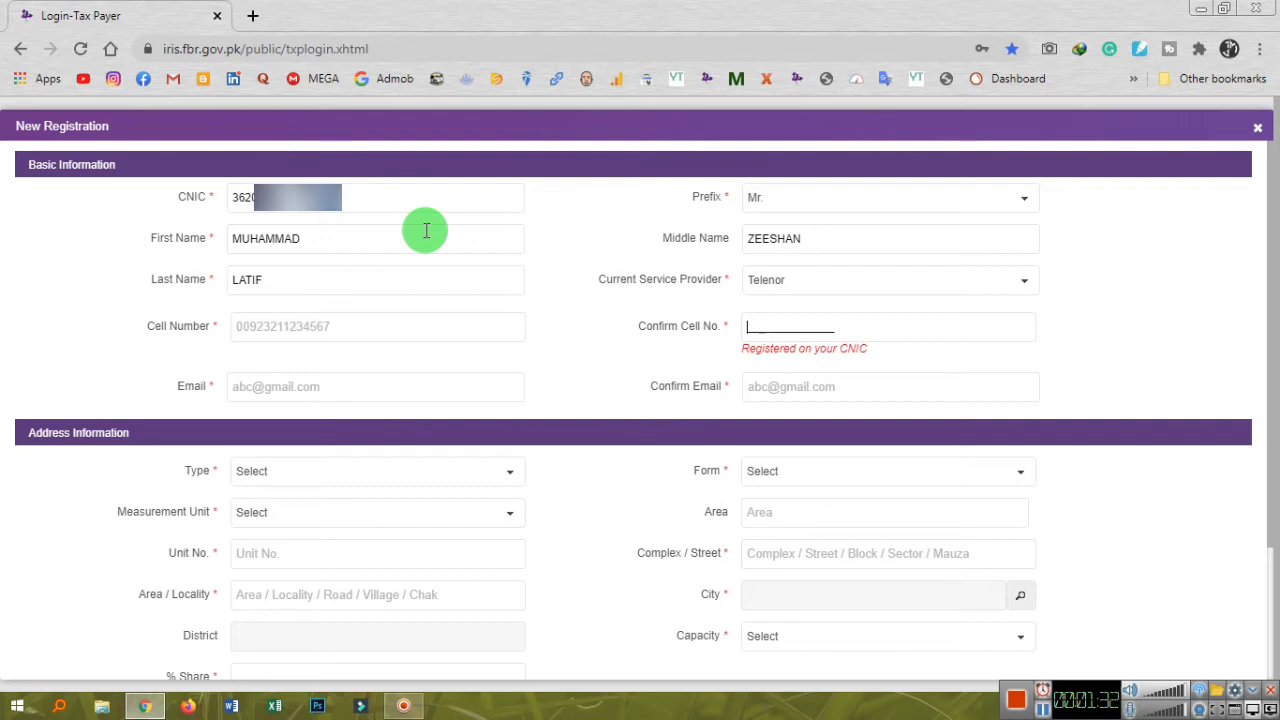
pyautogui.write('0092')
pyautogui.click(538, 308)
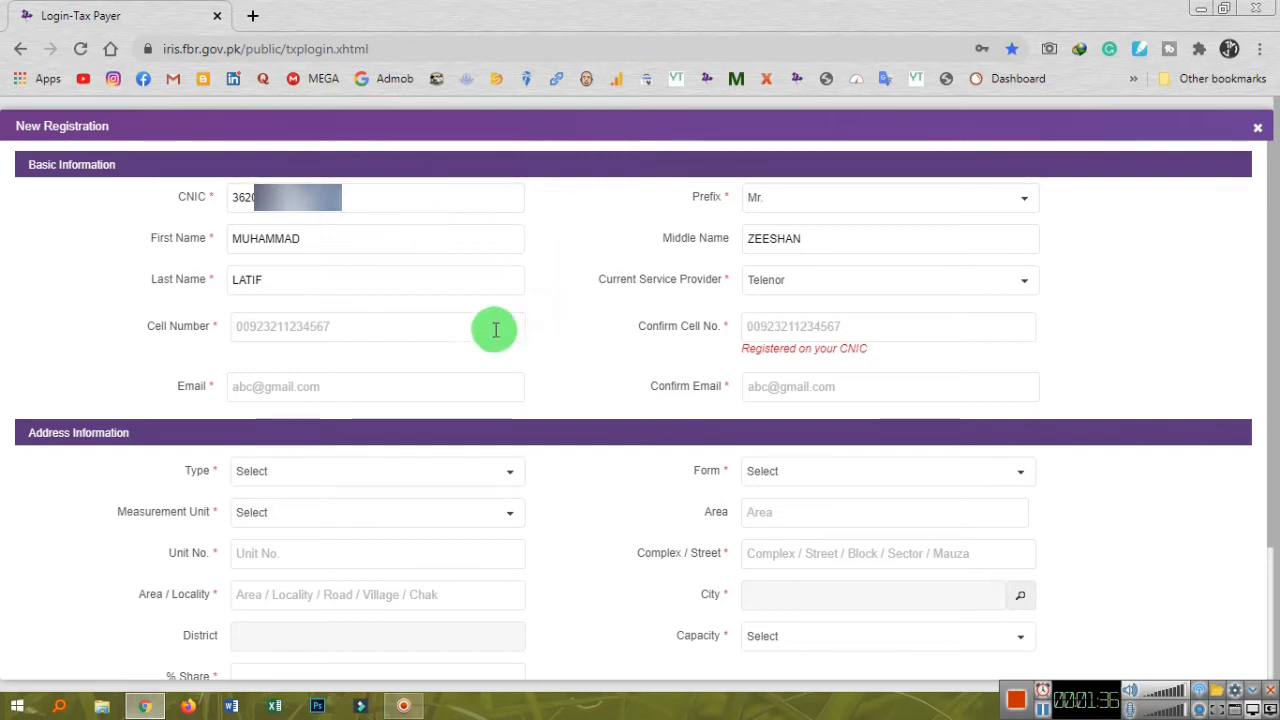
pyautogui.click(246, 322)
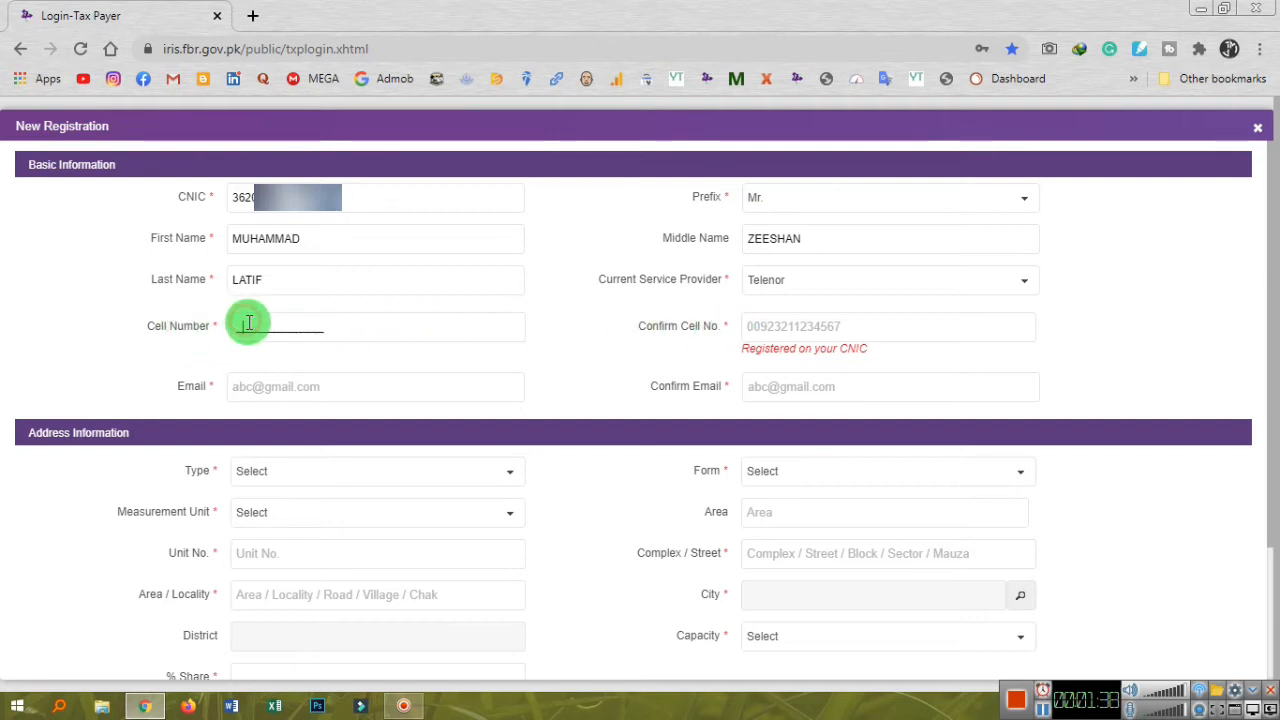
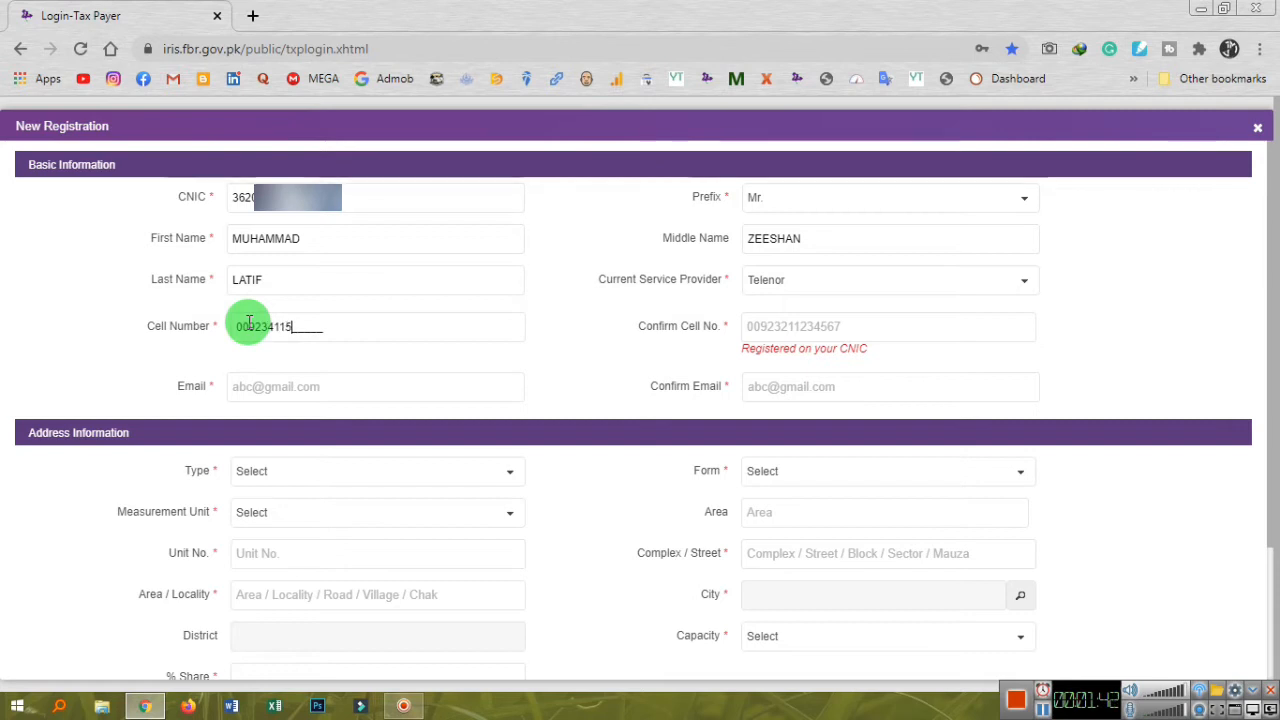
pyautogui.press('Tab')
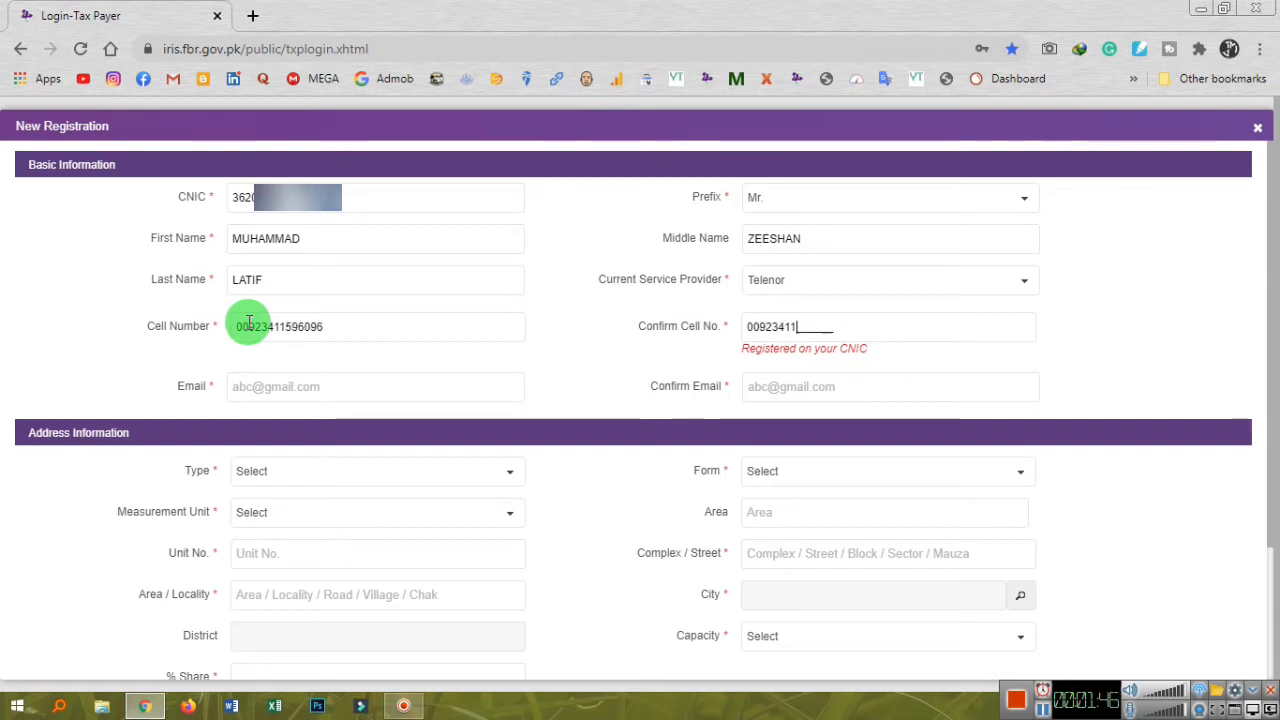
pyautogui.press('Tab')
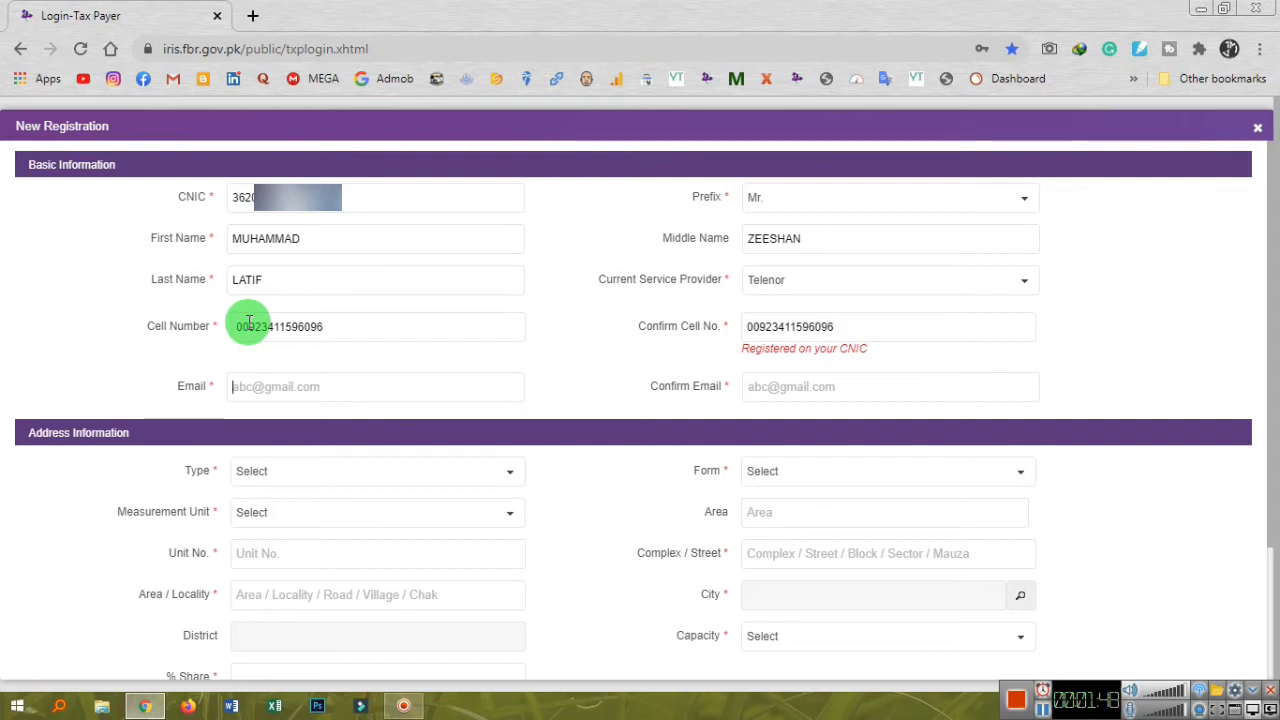
# Enter the applicant's lowercase Gmail address in both Email and Confirm Email.
pyautogui.write('SH')
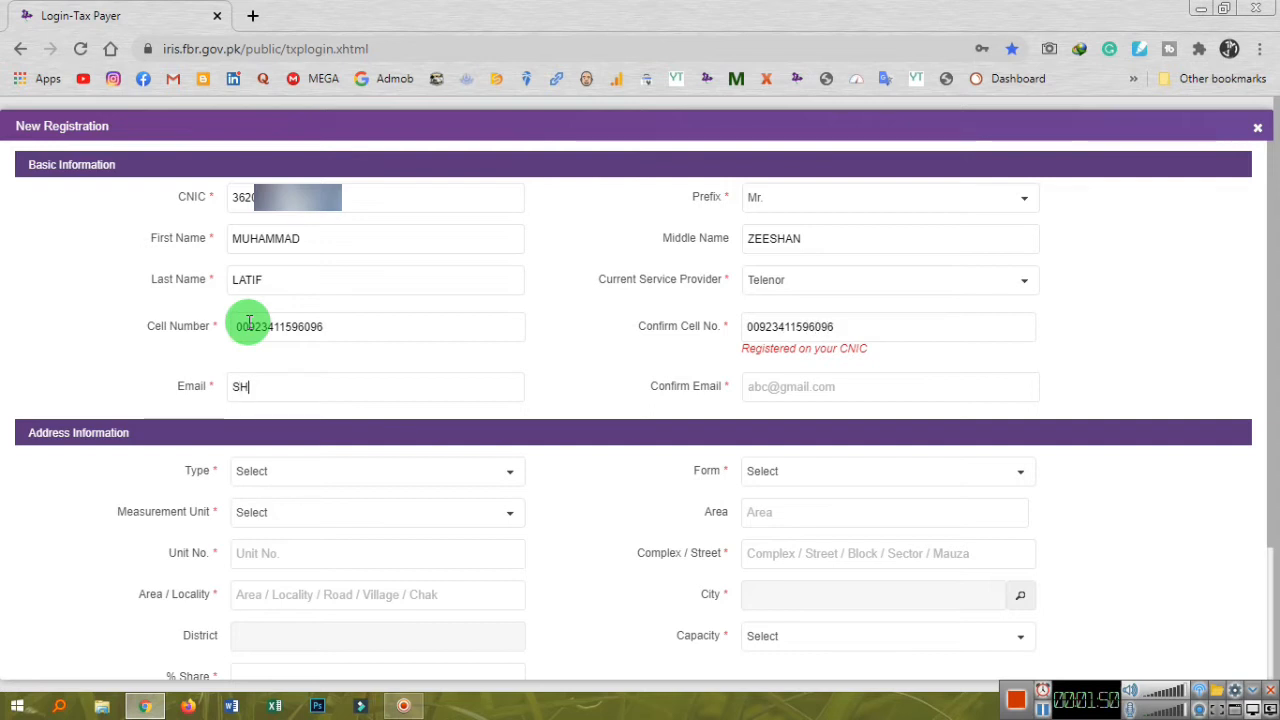
pyautogui.write('ANBHA')
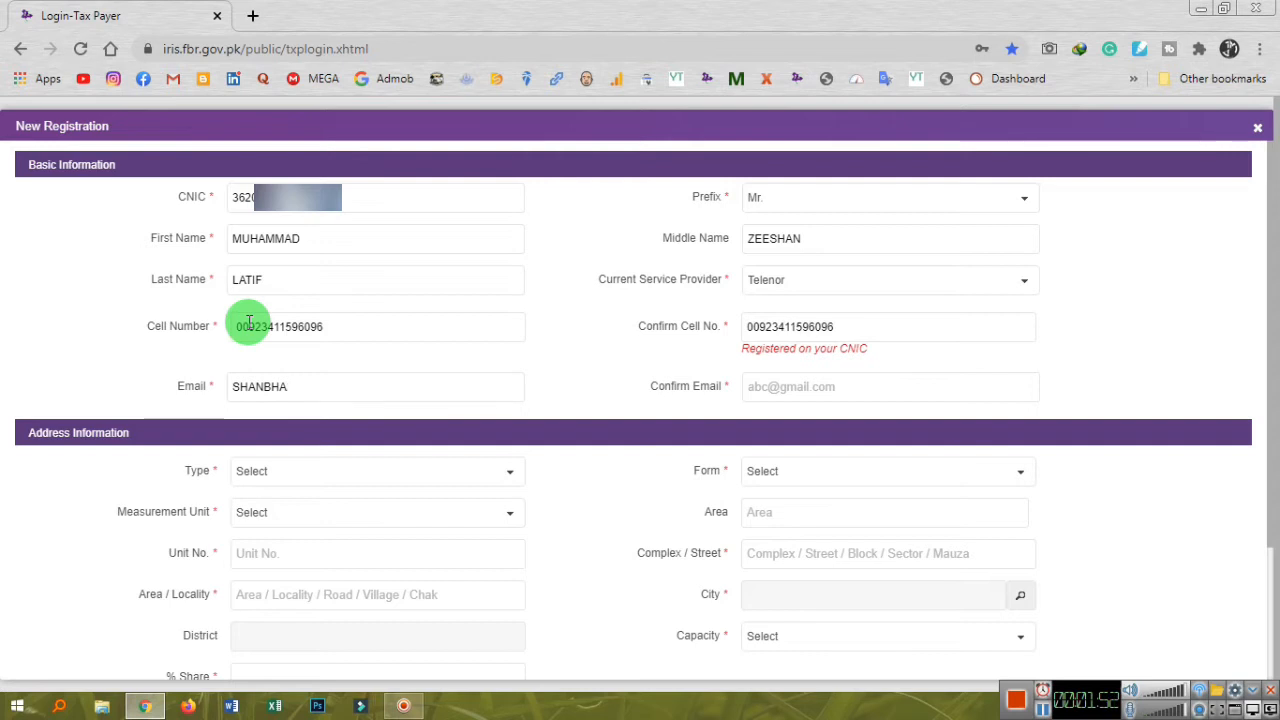
pyautogui.press('BackSpace')
pyautogui.press('BackSpace')
pyautogui.press('BackSpace')
pyautogui.press('BackSpace')
pyautogui.press('BackSpace')
pyautogui.press('BackSpace')
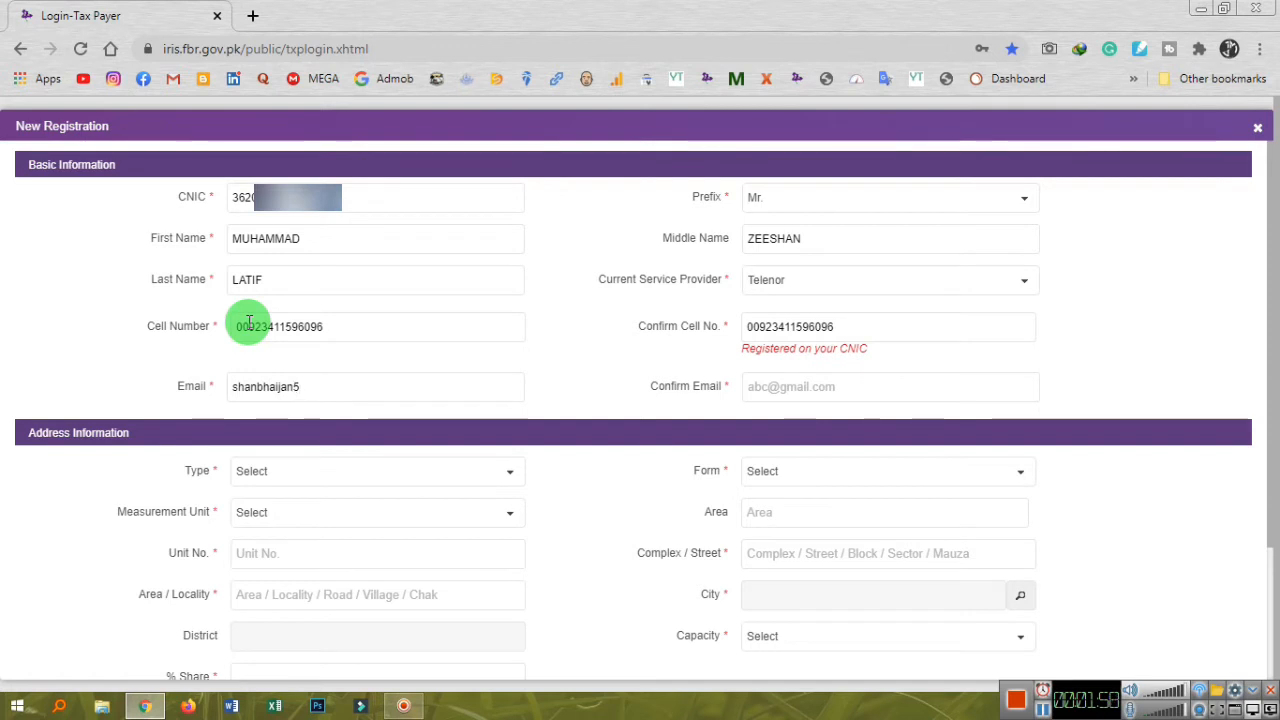
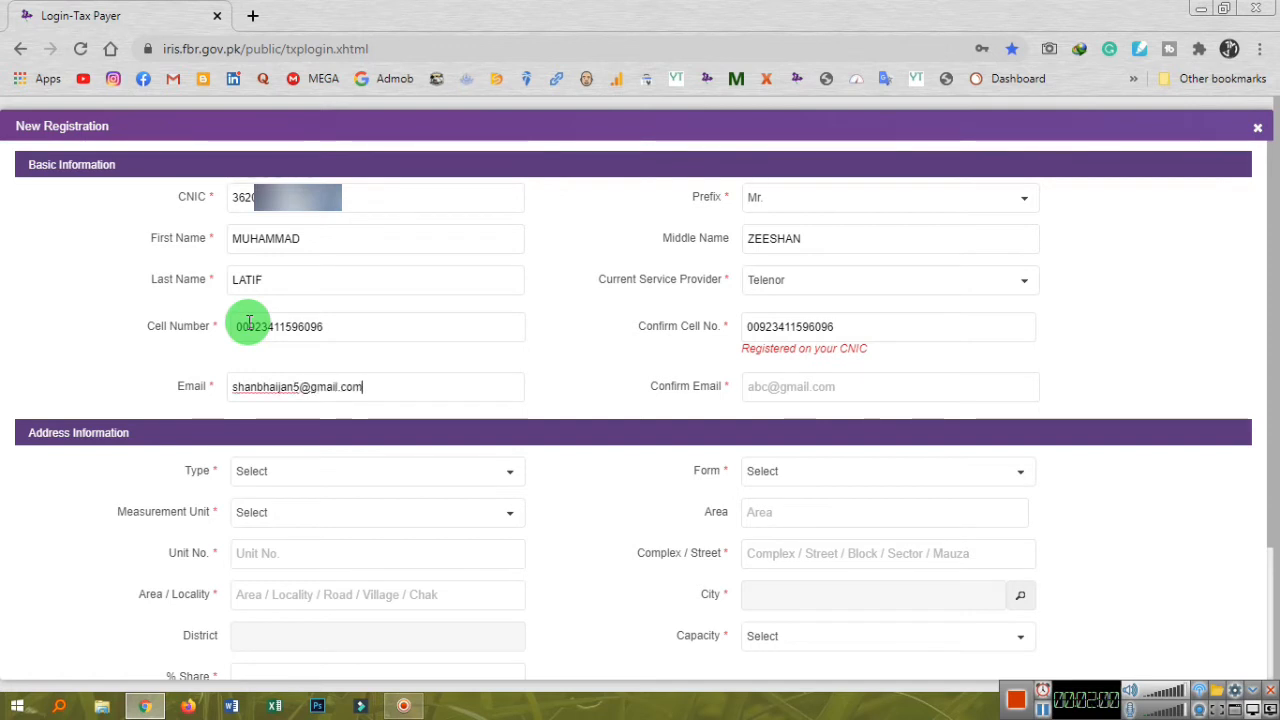
pyautogui.press('Tab')
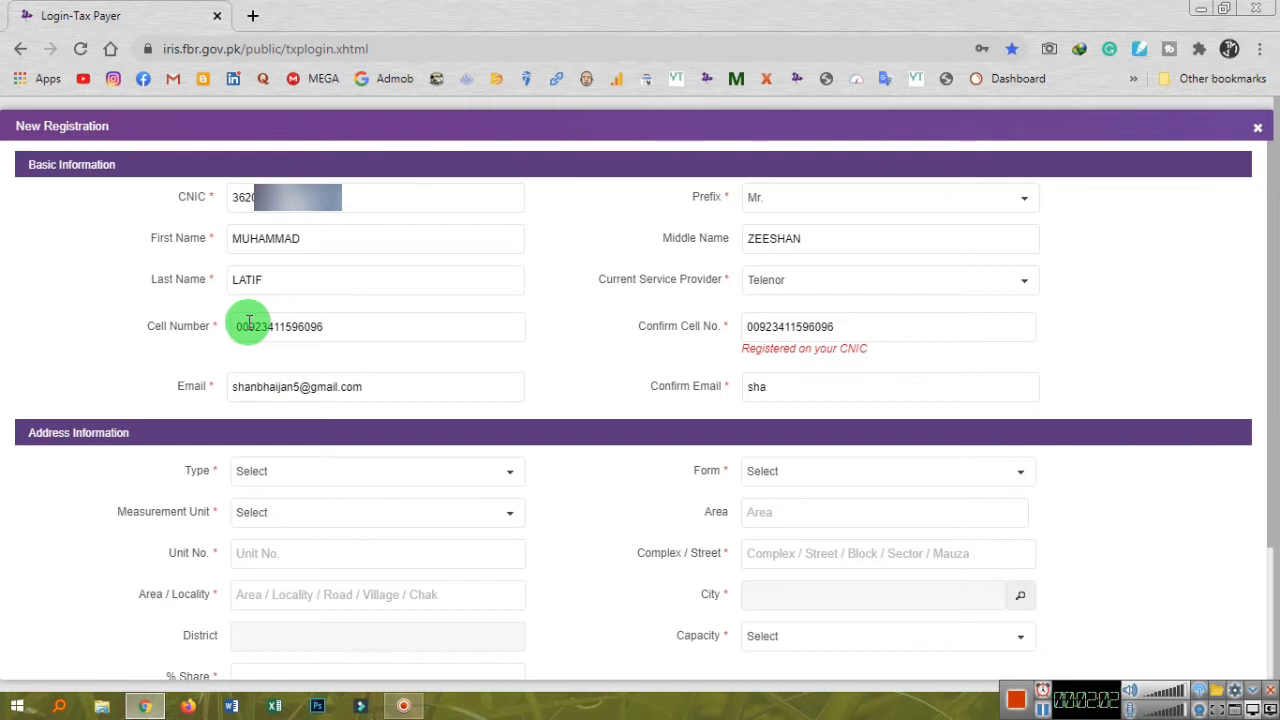
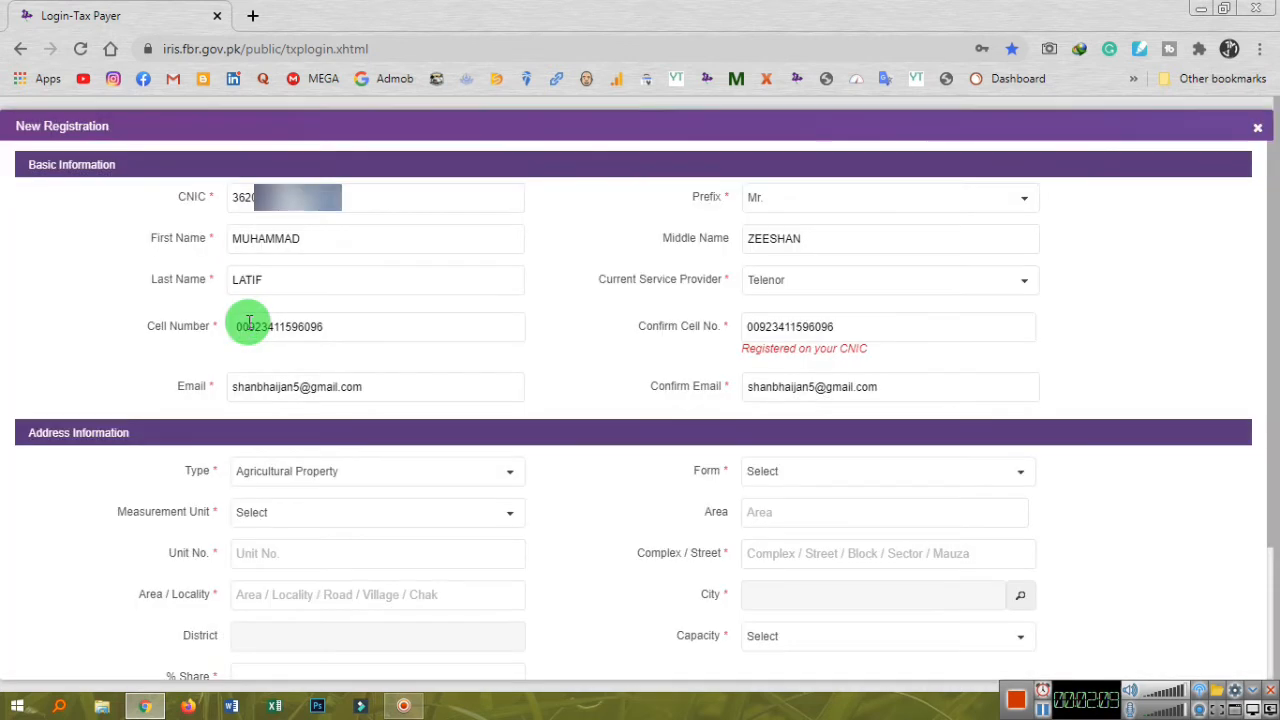
# Set the property type to Residential Property and the property form to House.
pyautogui.scroll(-1, 255, 360)
pyautogui.click(272, 381)
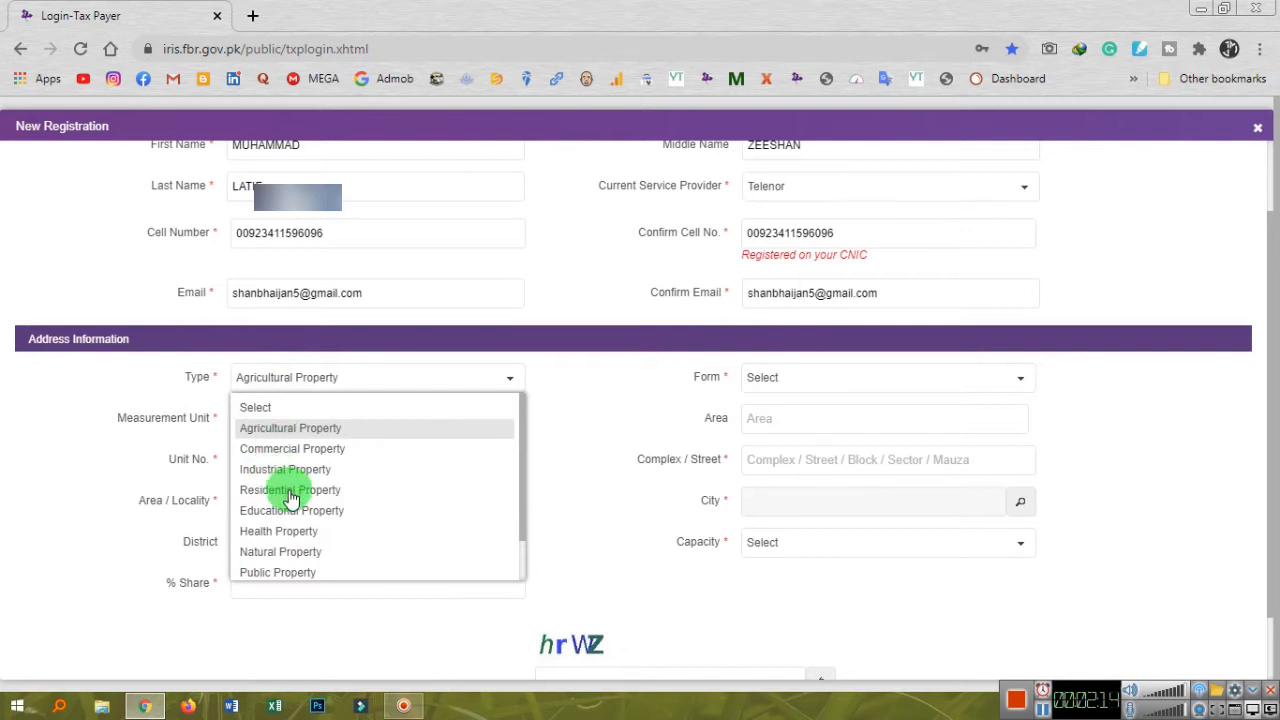
pyautogui.scroll(-1, 290, 497)
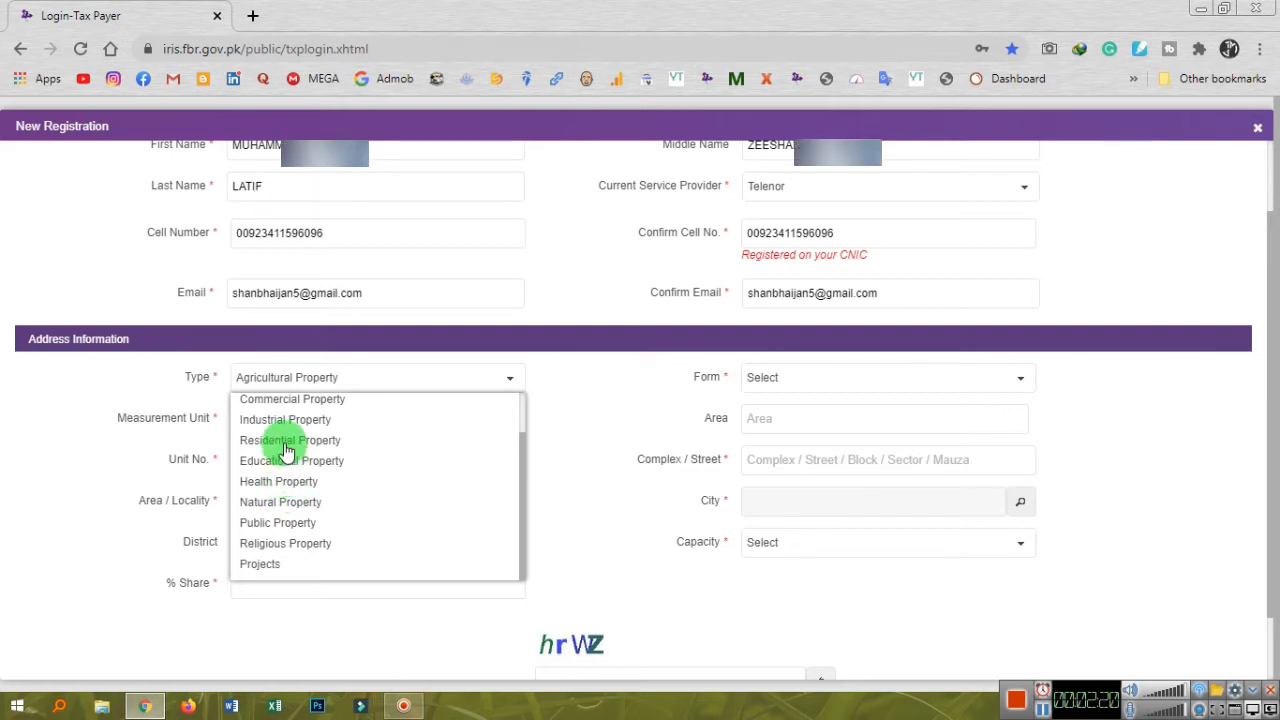
pyautogui.click(285, 442)
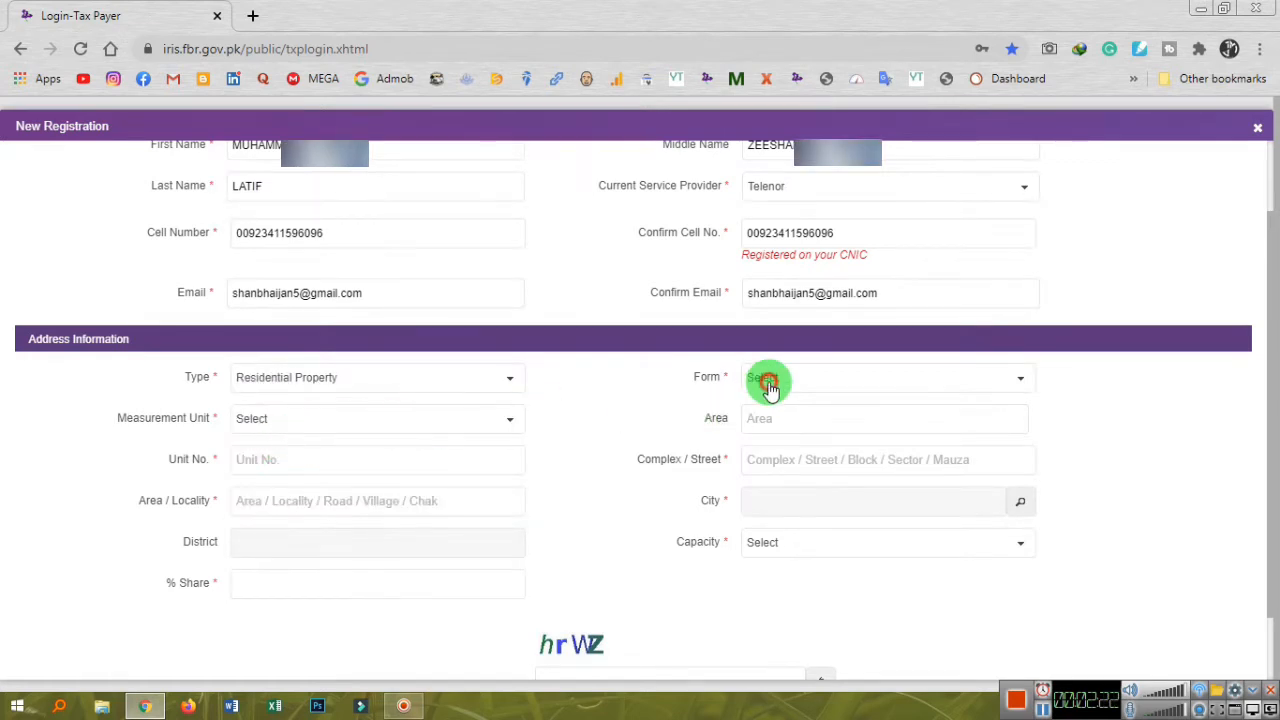
pyautogui.click(766, 380)
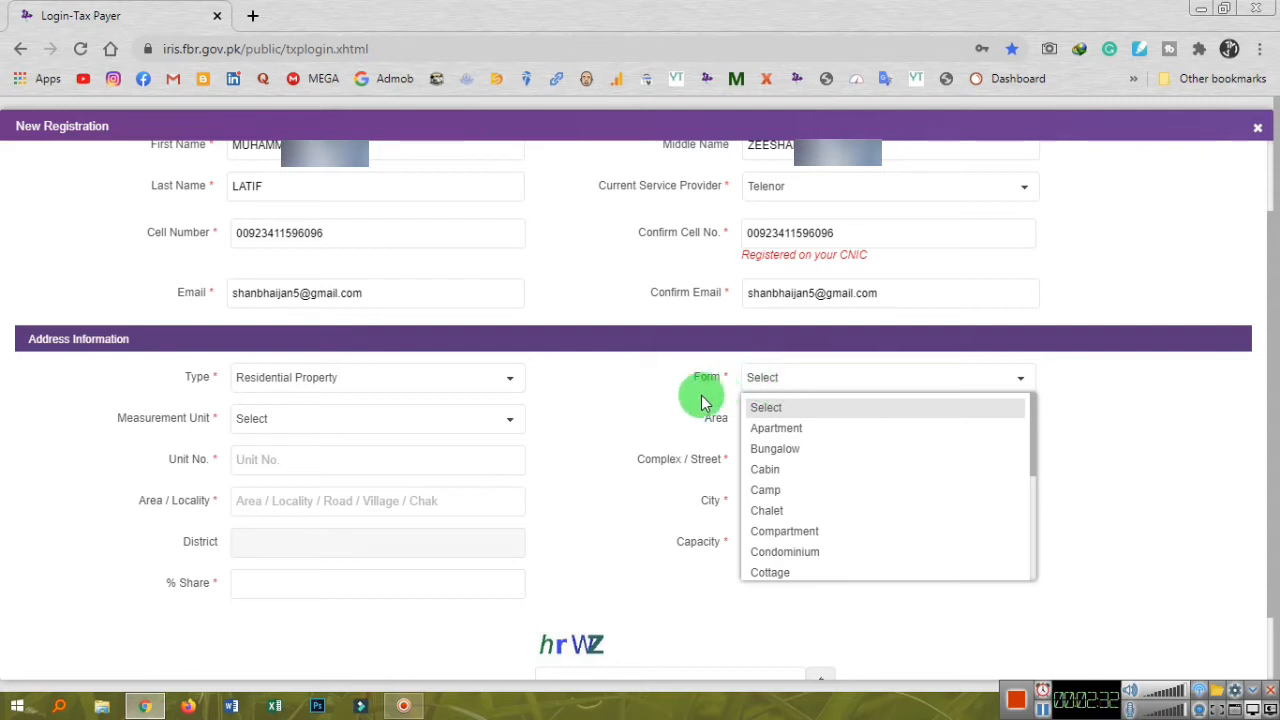
pyautogui.click(757, 383)
pyautogui.click(757, 383)
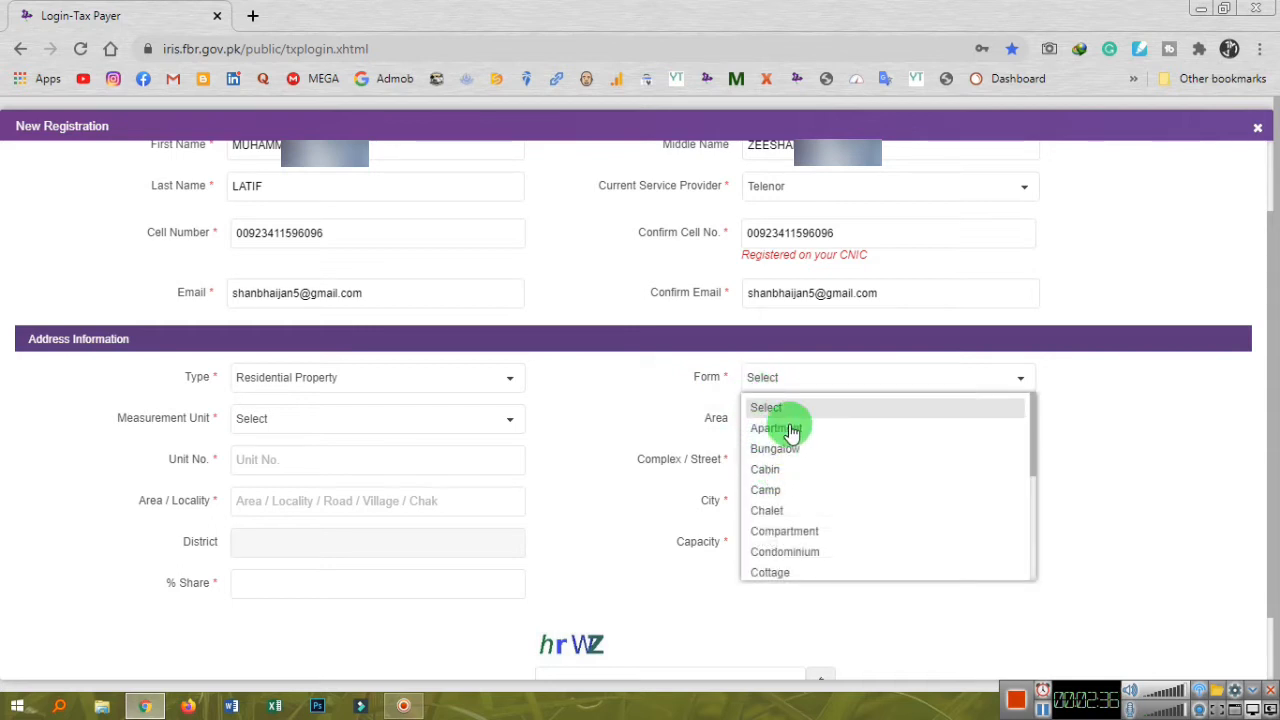
pyautogui.scroll(-1, 786, 549)
pyautogui.scroll(-1, 790, 553)
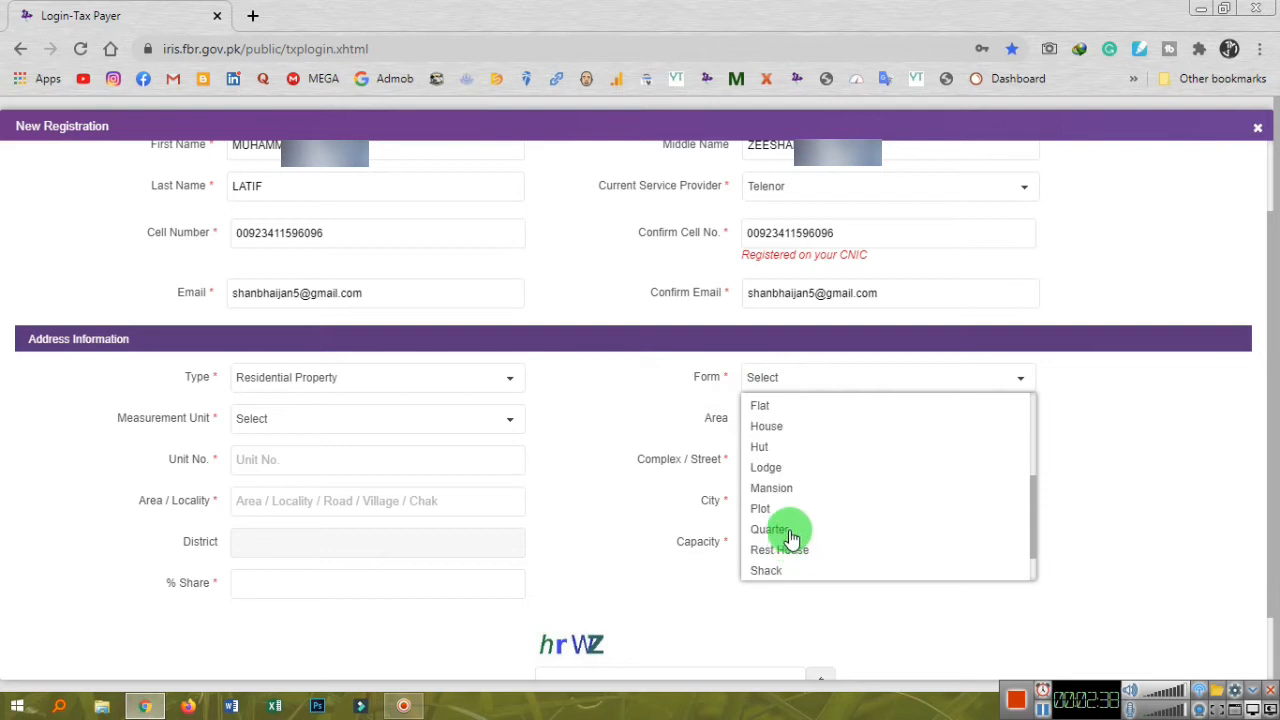
pyautogui.click(776, 430)
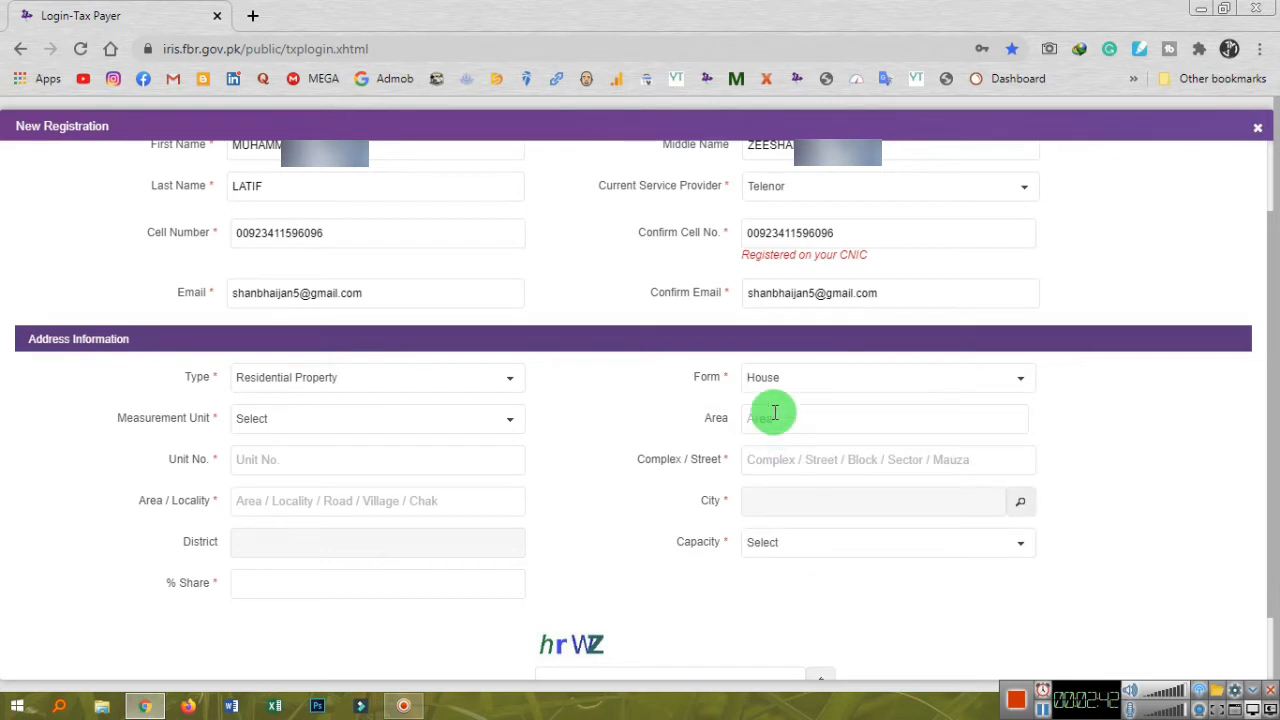
pyautogui.click(762, 378)
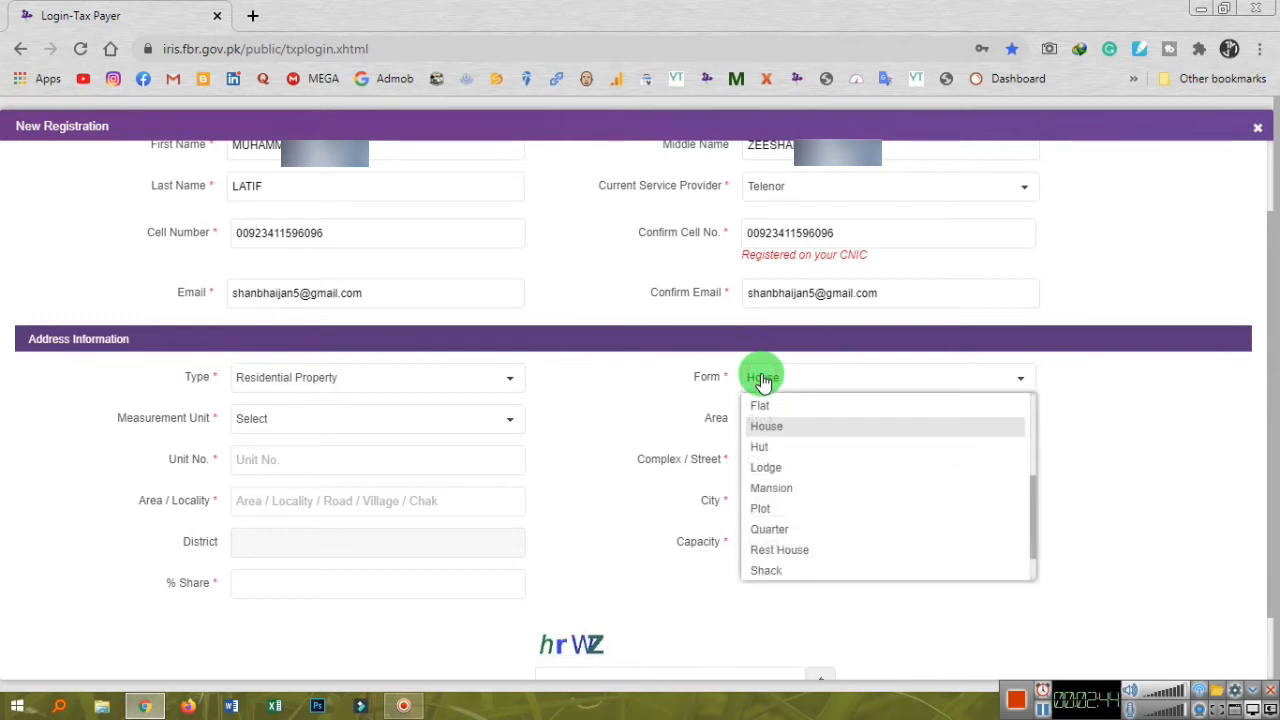
pyautogui.click(766, 426)
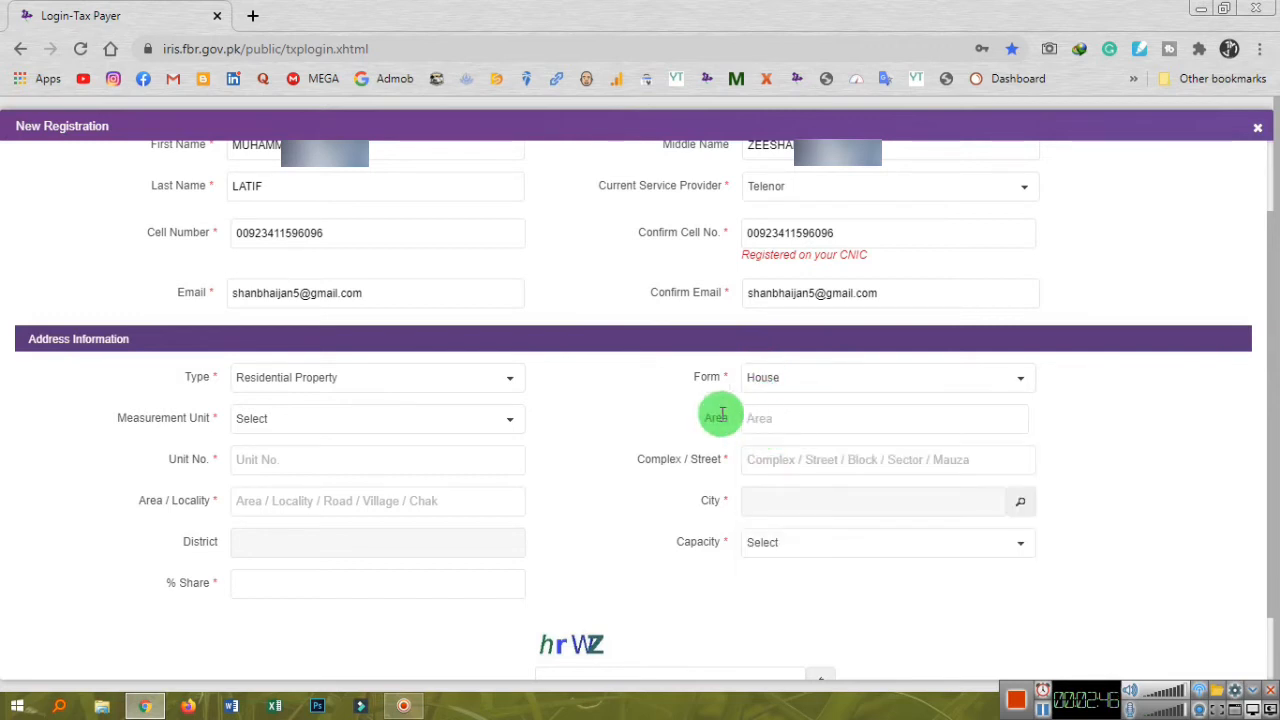
# Choose Marla as the measurement unit and enter an area of 8.
pyautogui.click(365, 424)
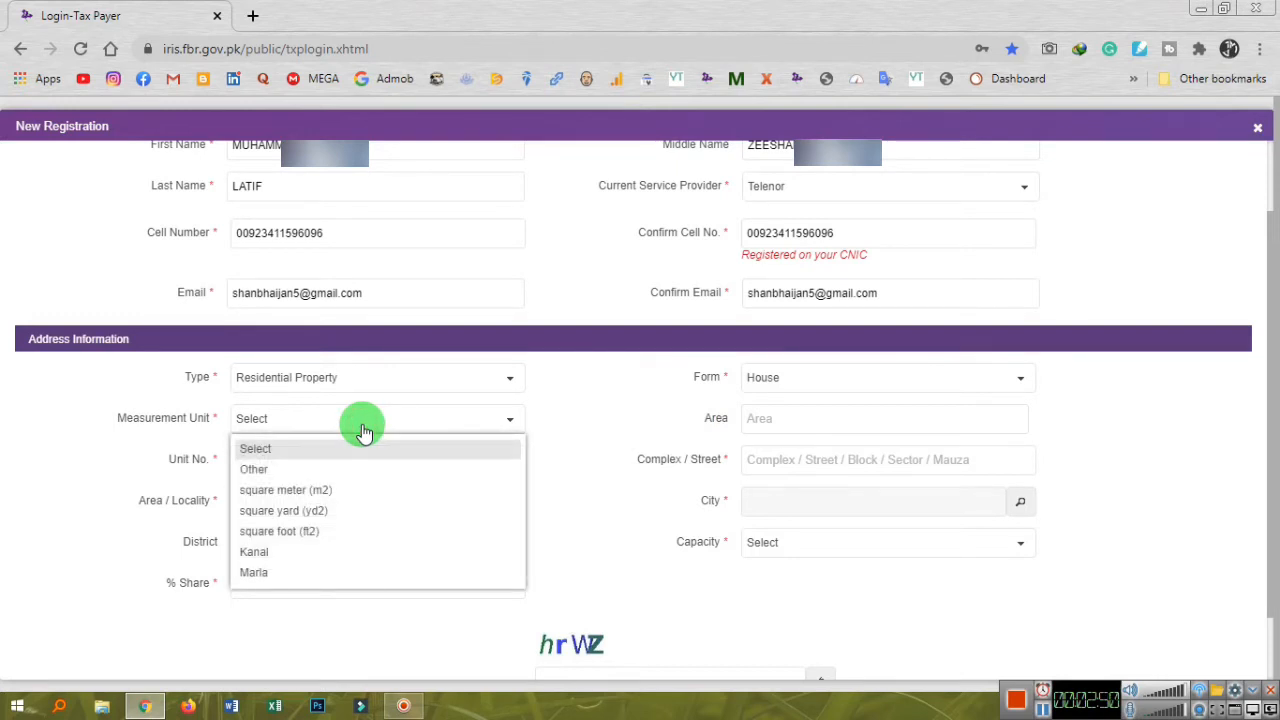
pyautogui.click(363, 430)
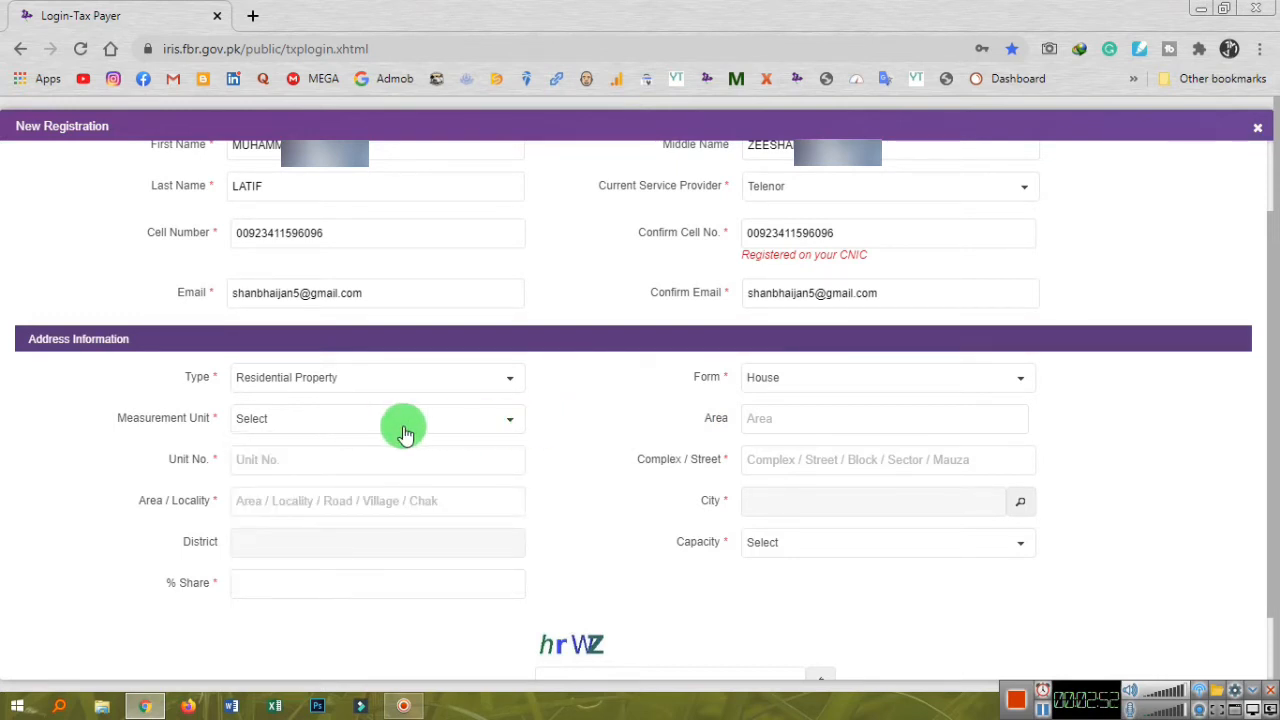
pyautogui.click(405, 432)
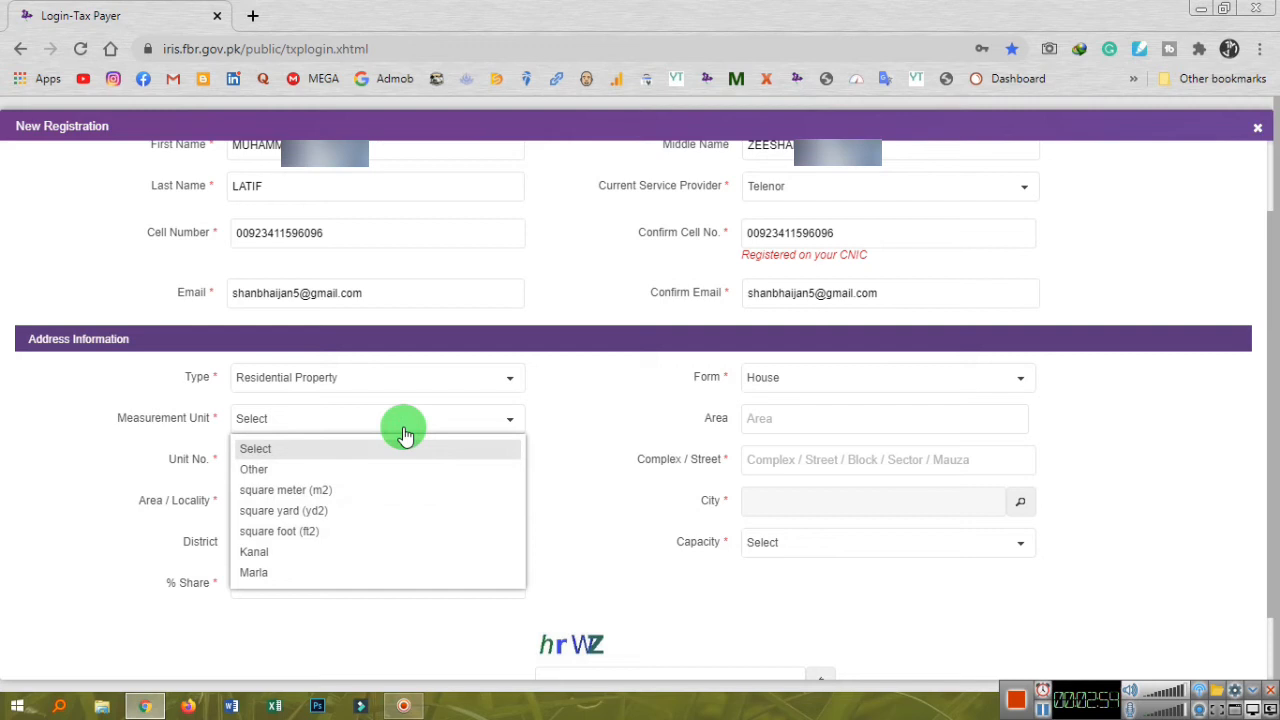
pyautogui.click(305, 570)
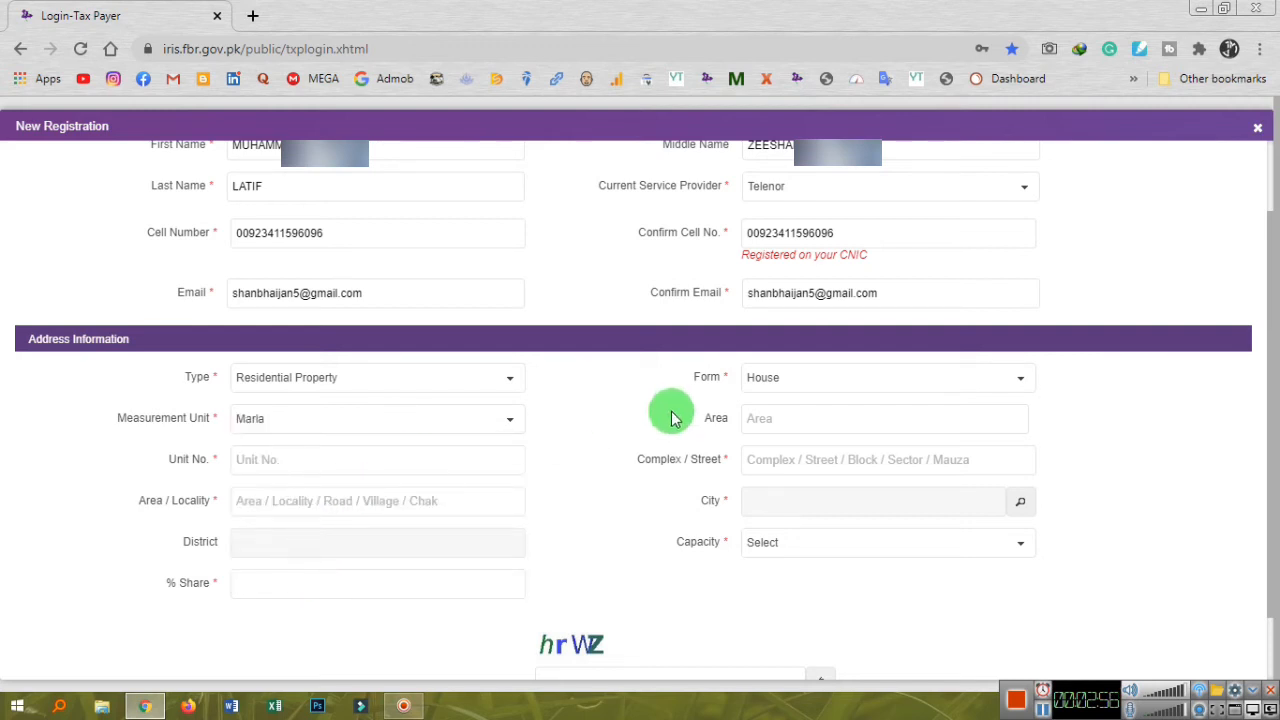
pyautogui.click(775, 420)
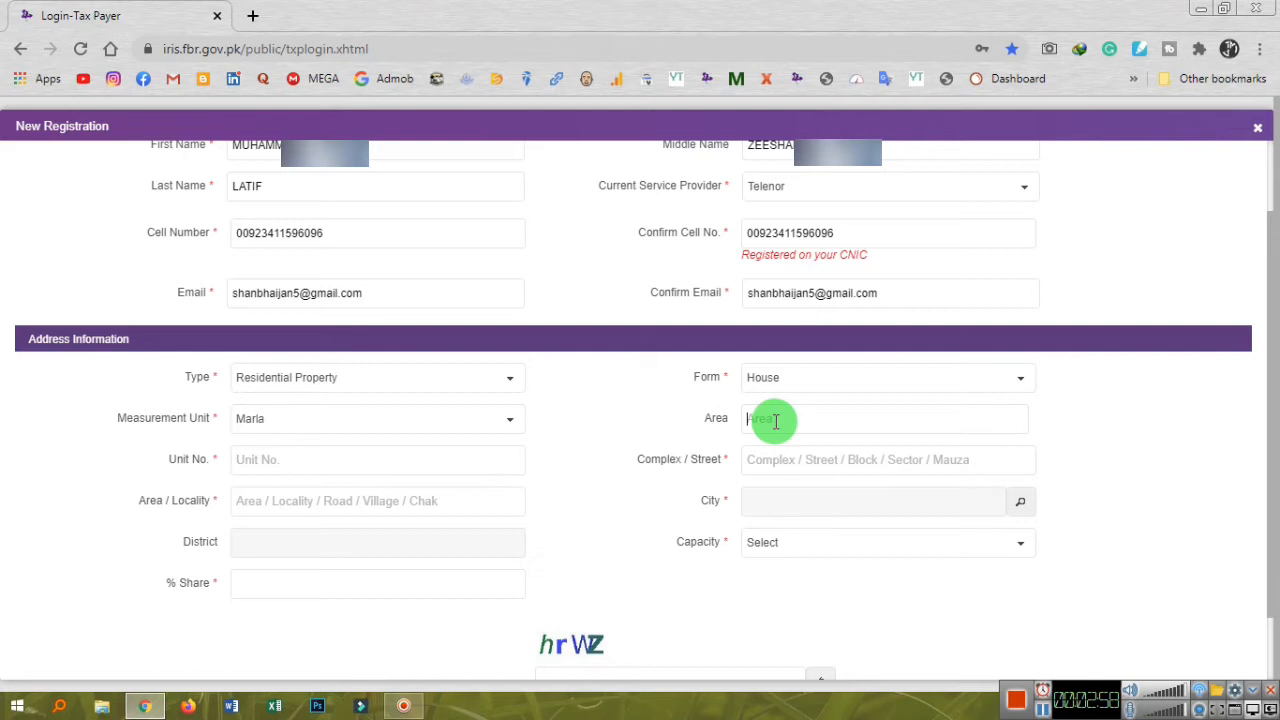
pyautogui.write('8')
# Fill in the unit number, street and locality of the applicant's address.
pyautogui.click(414, 468)
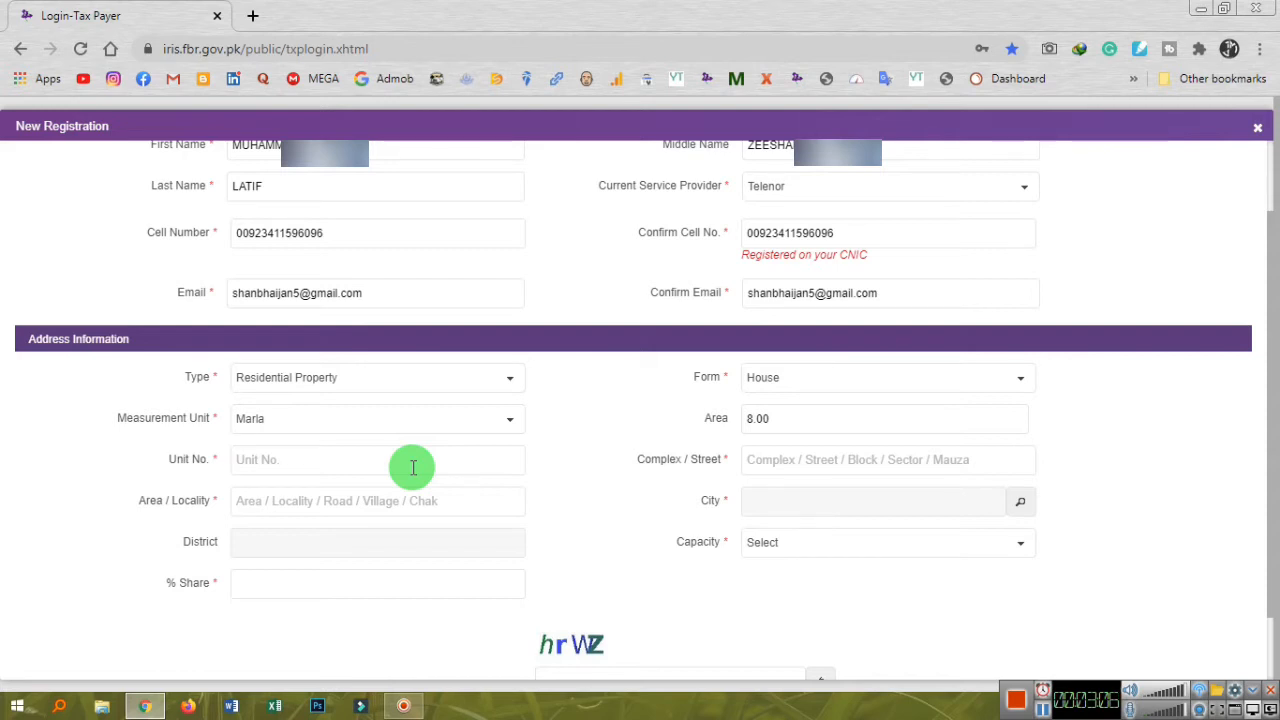
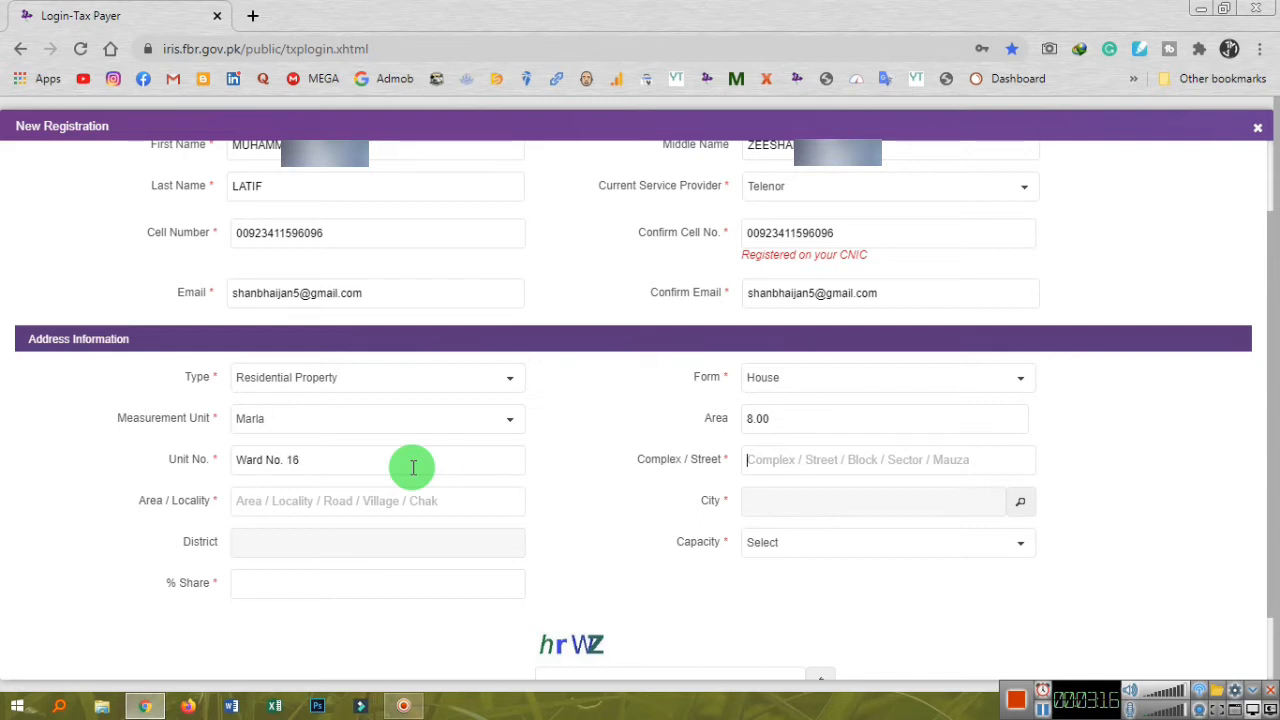
pyautogui.press('Tab')
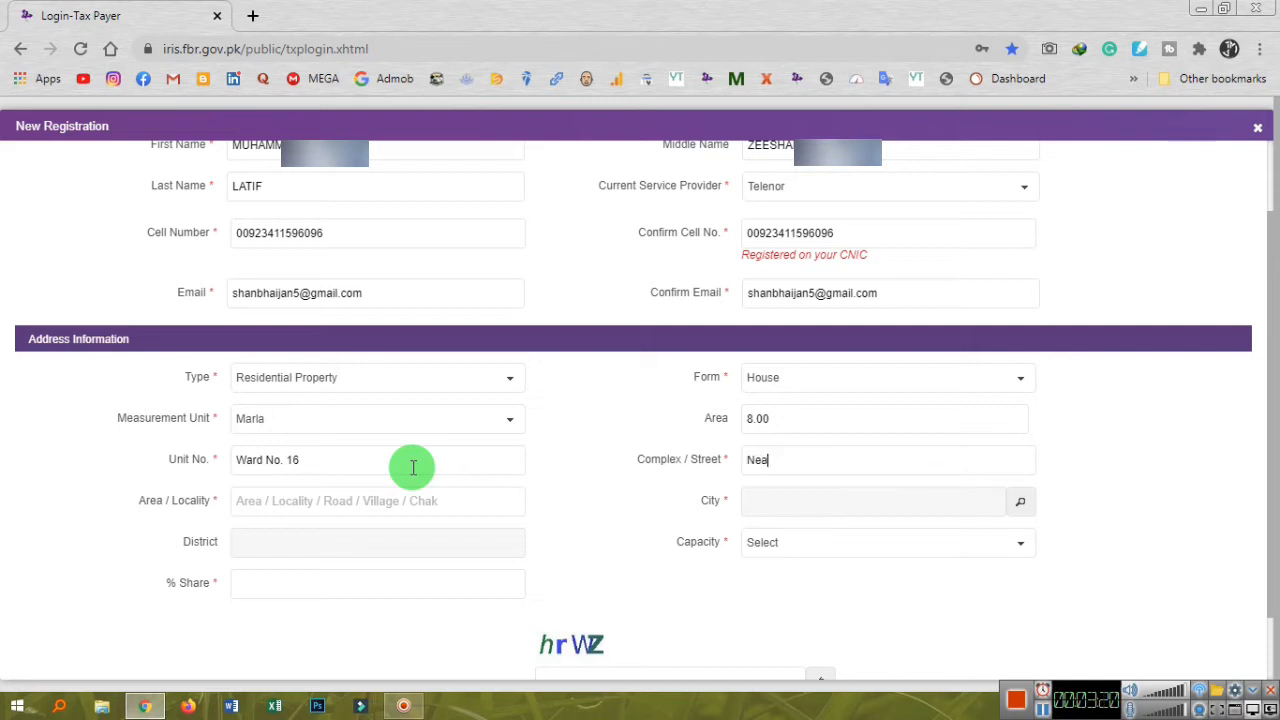
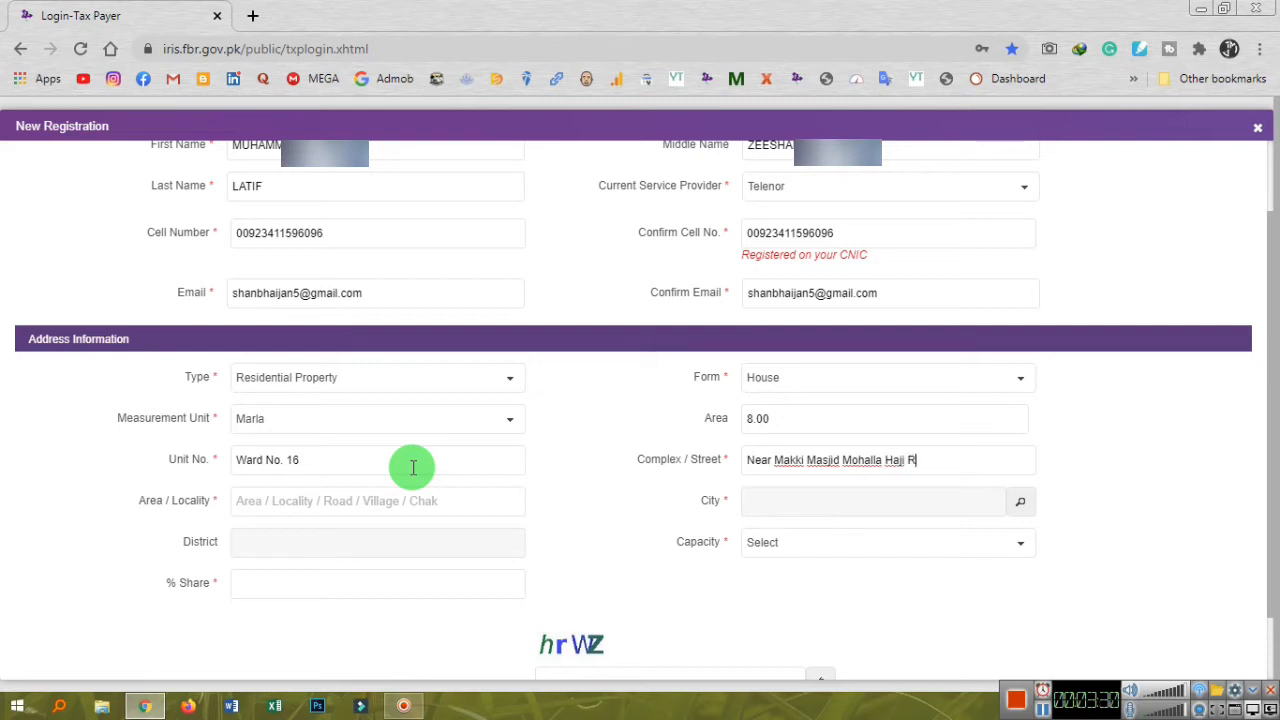
pyautogui.press('Tab')
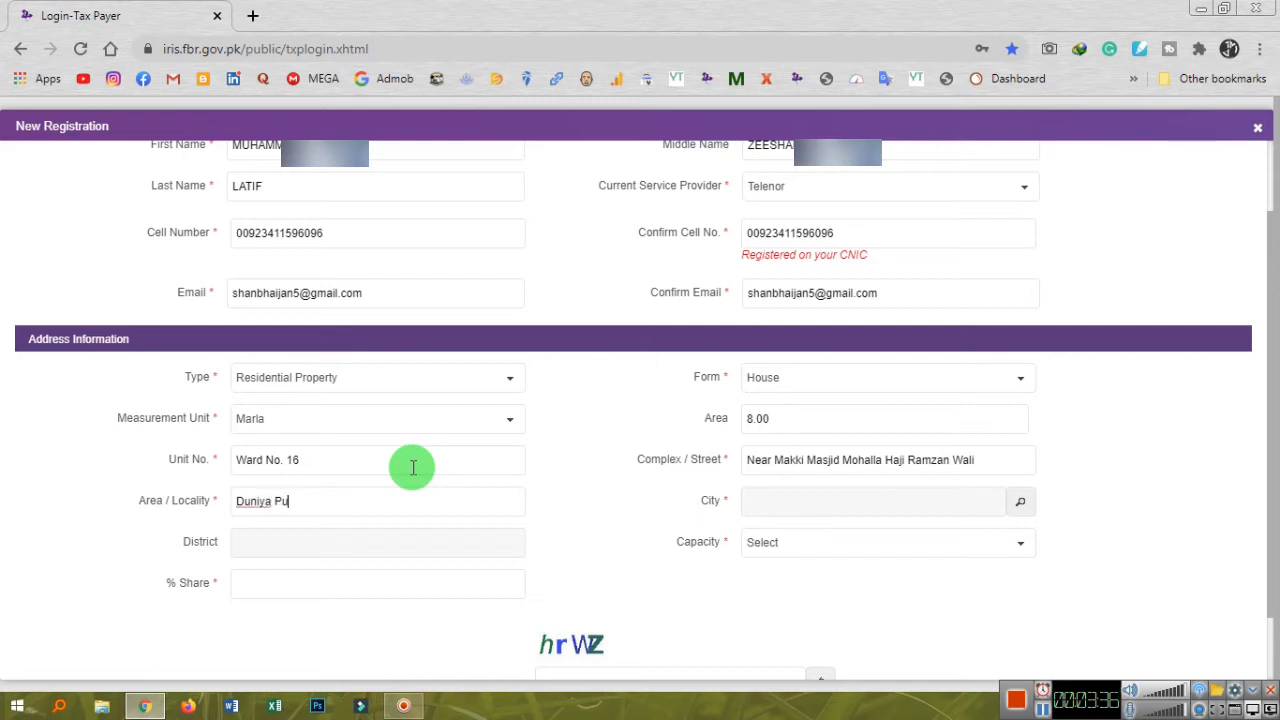
pyautogui.press('Tab')
# Search 'dunya' and select Dunyapur, district Lodhran, as the city.
pyautogui.click(317, 497)
pyautogui.click(1020, 501)
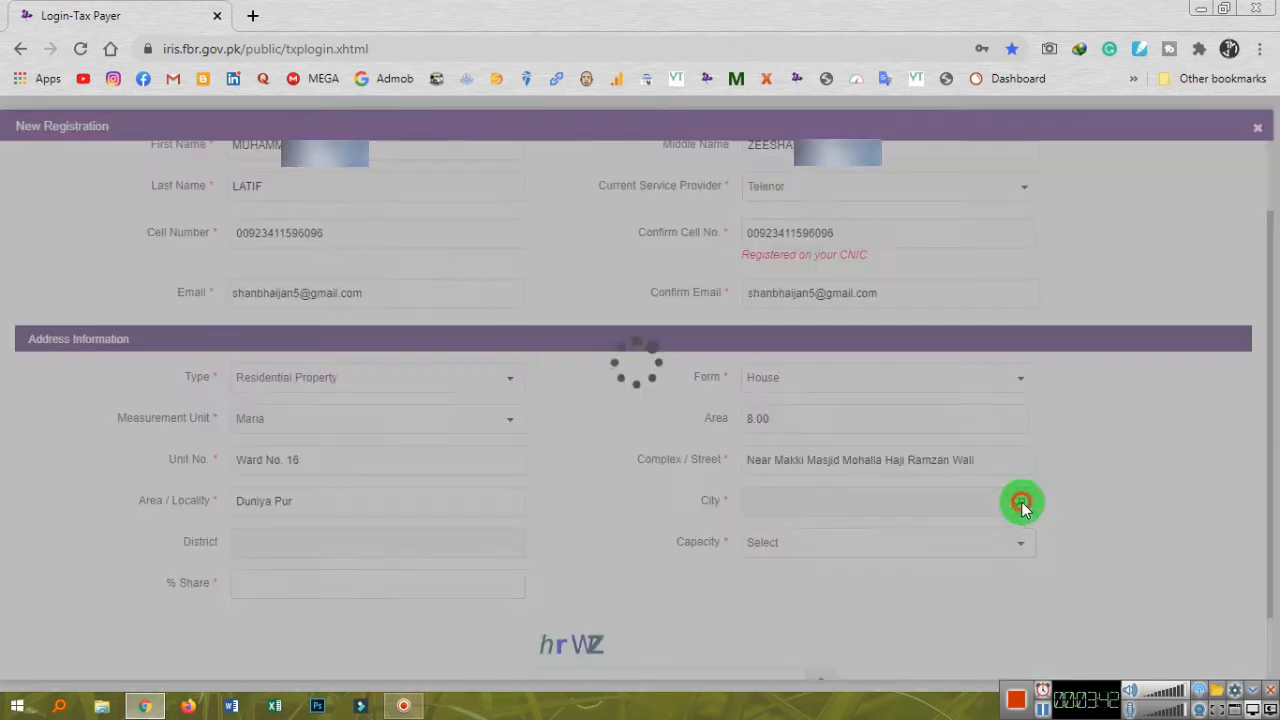
pyautogui.write('d')
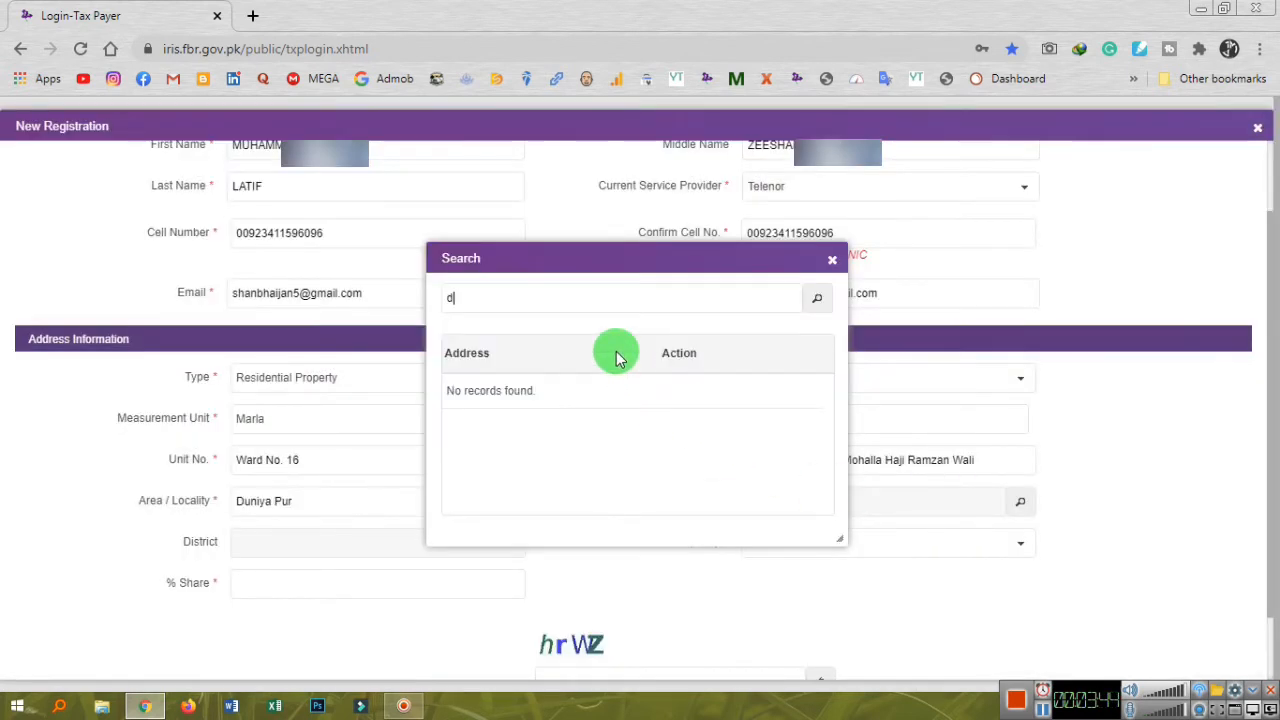
pyautogui.write('unya')
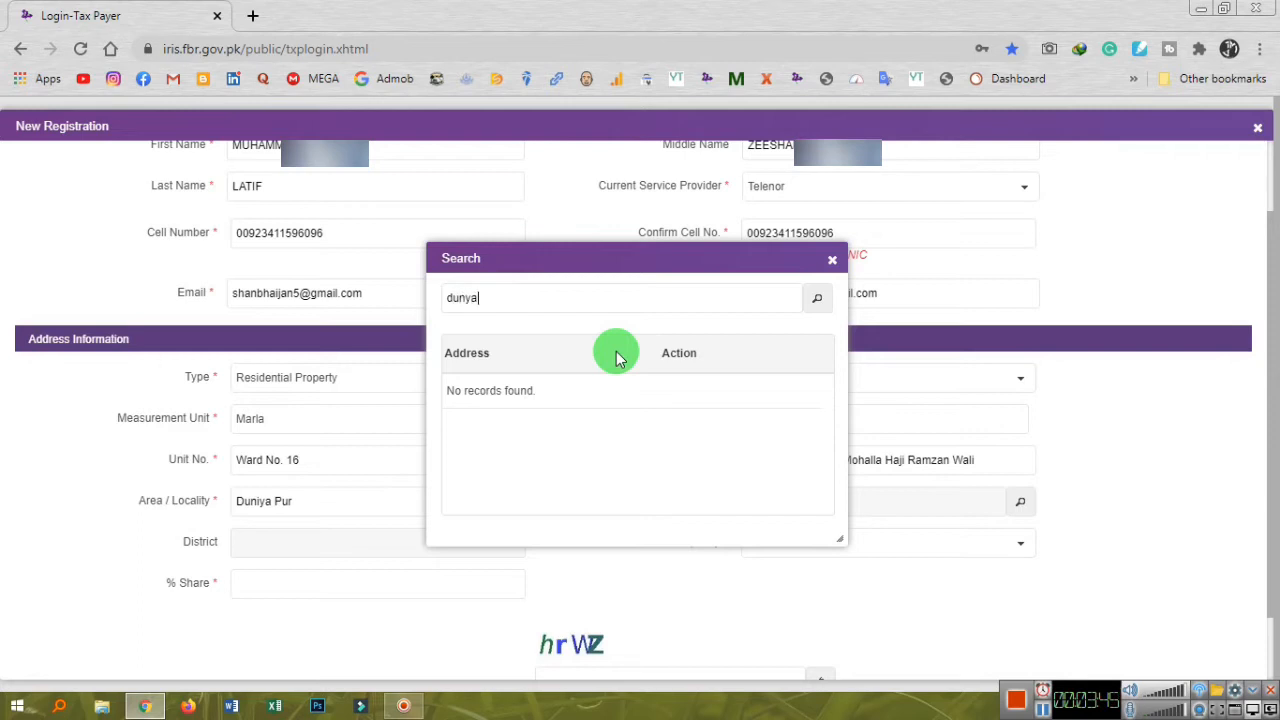
pyautogui.click(816, 299)
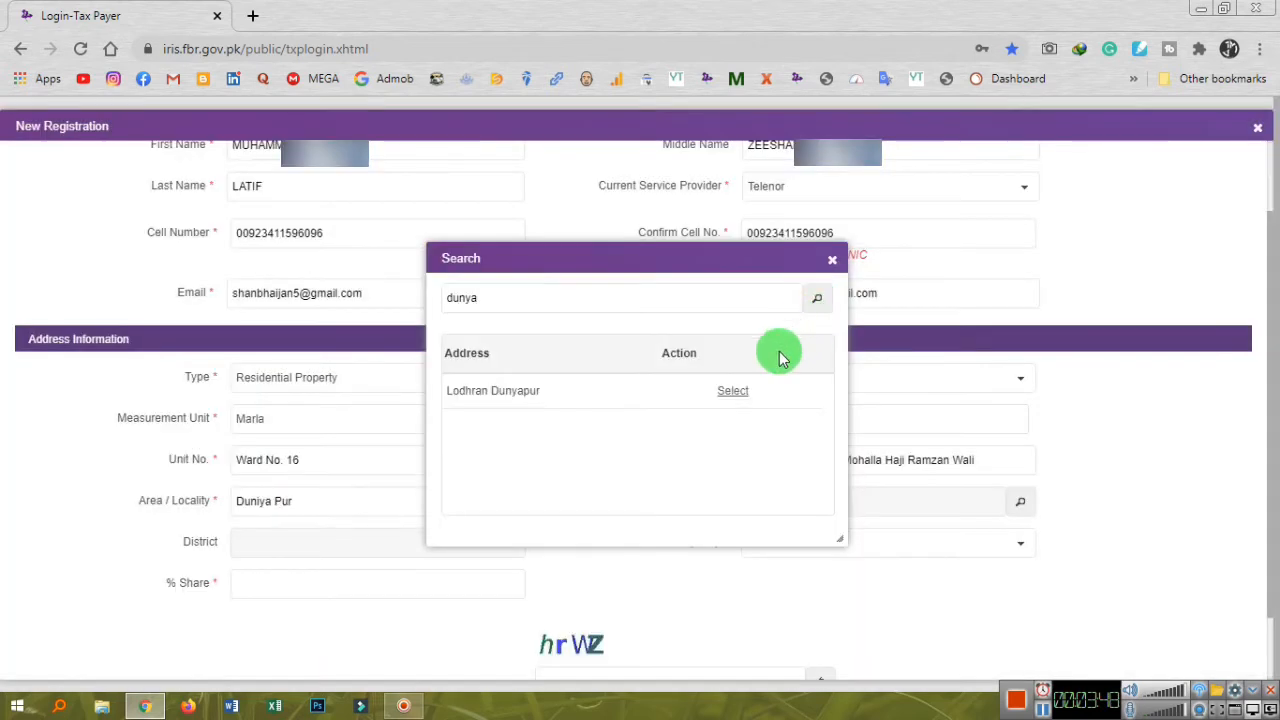
pyautogui.click(731, 394)
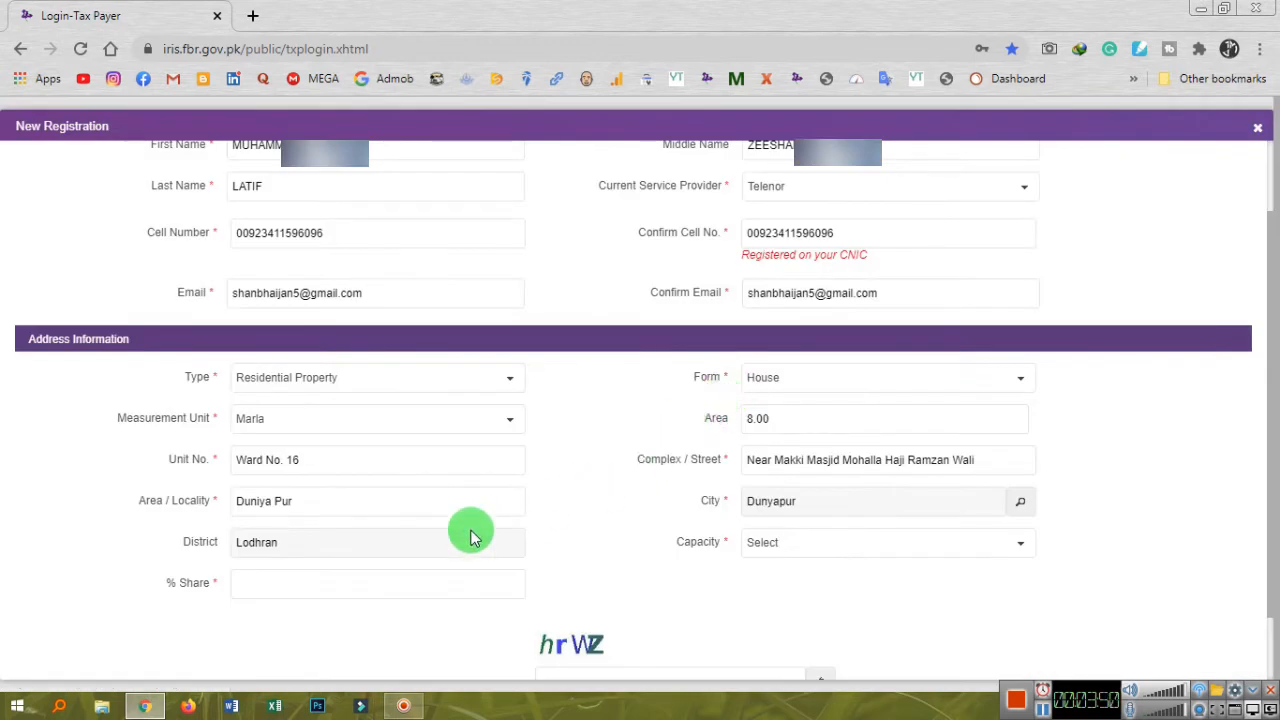
# Set Capacity to Owner and % Share to 50, then enter the captcha text and submit.
pyautogui.scroll(-1, 386, 540)
pyautogui.click(804, 463)
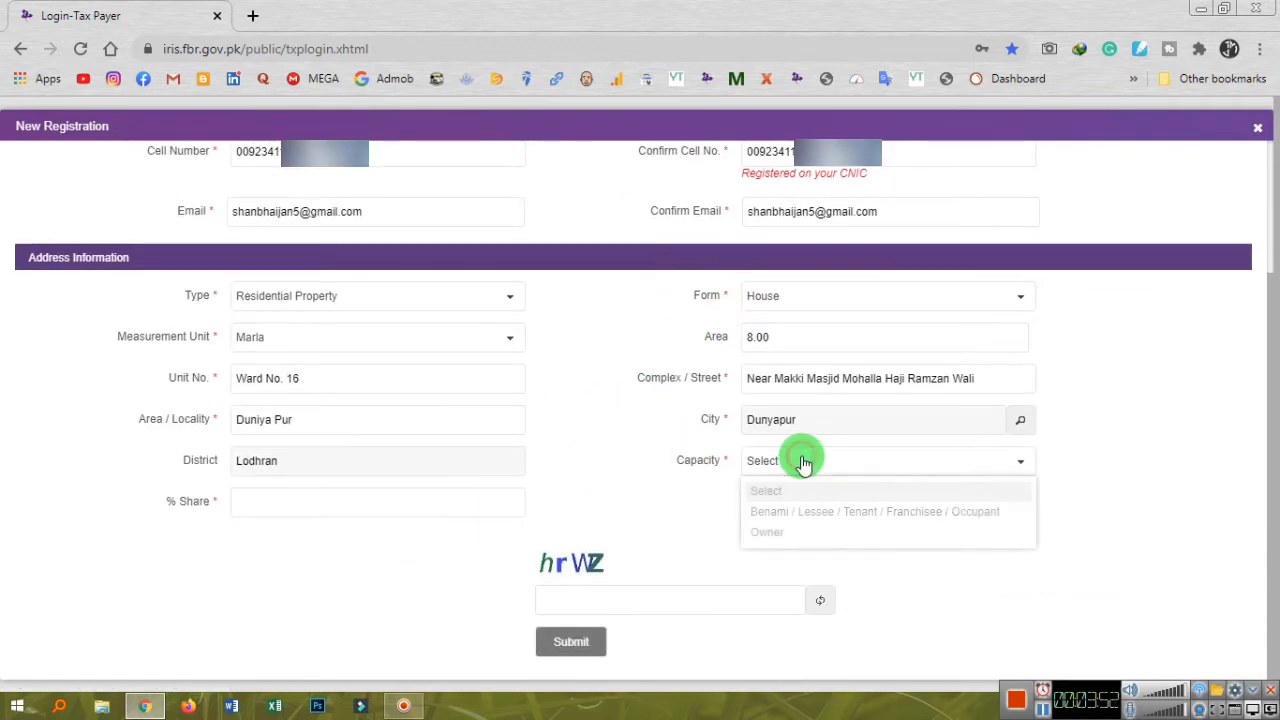
pyautogui.click(770, 533)
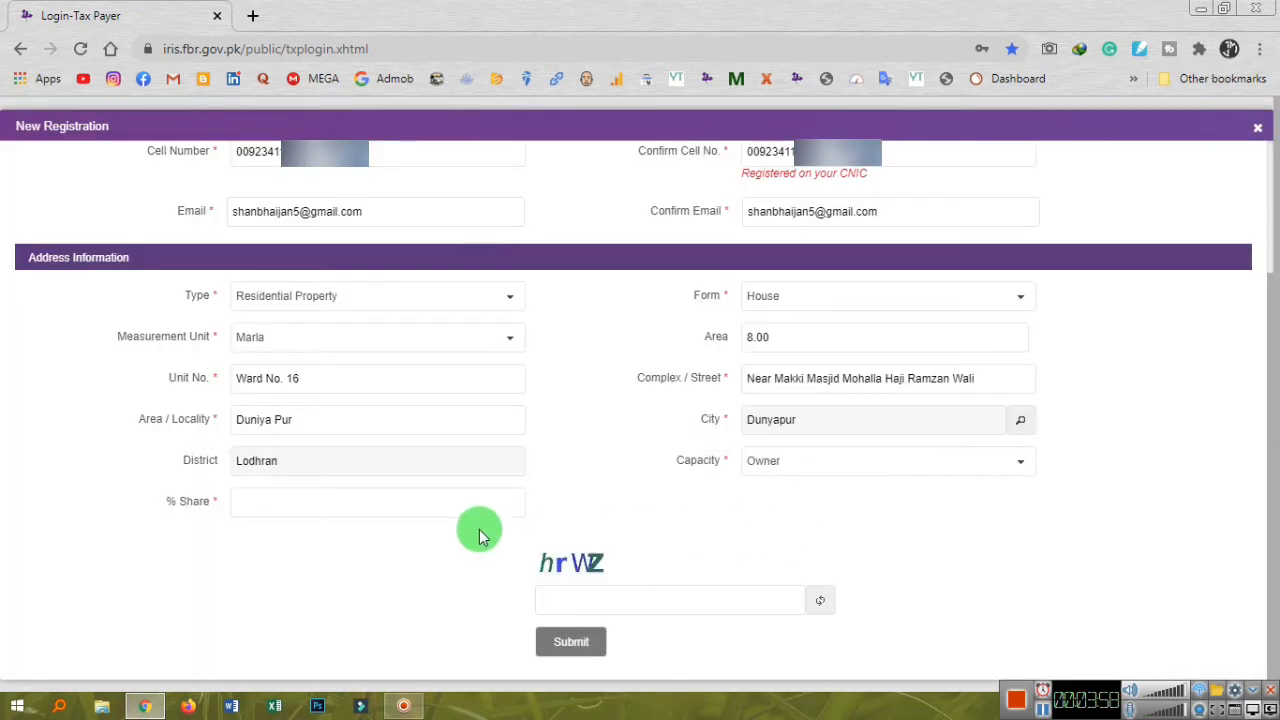
pyautogui.click(380, 506)
pyautogui.write('5')
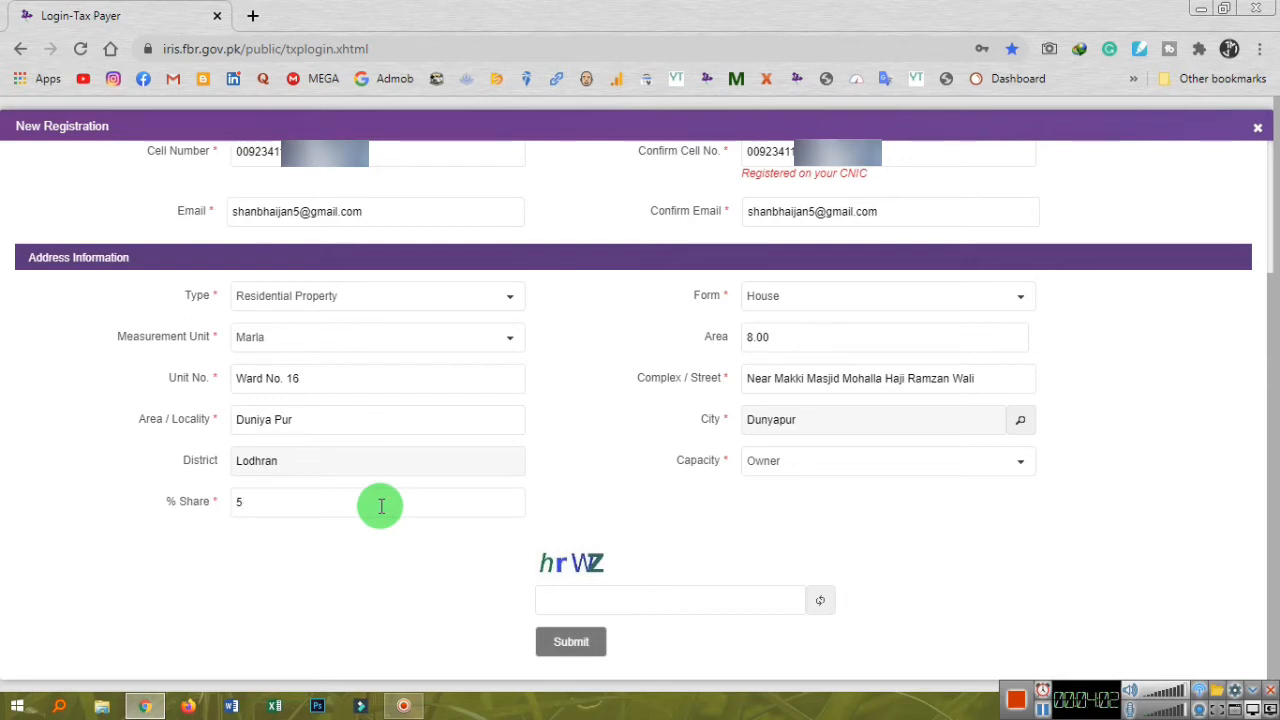
pyautogui.click(560, 598)
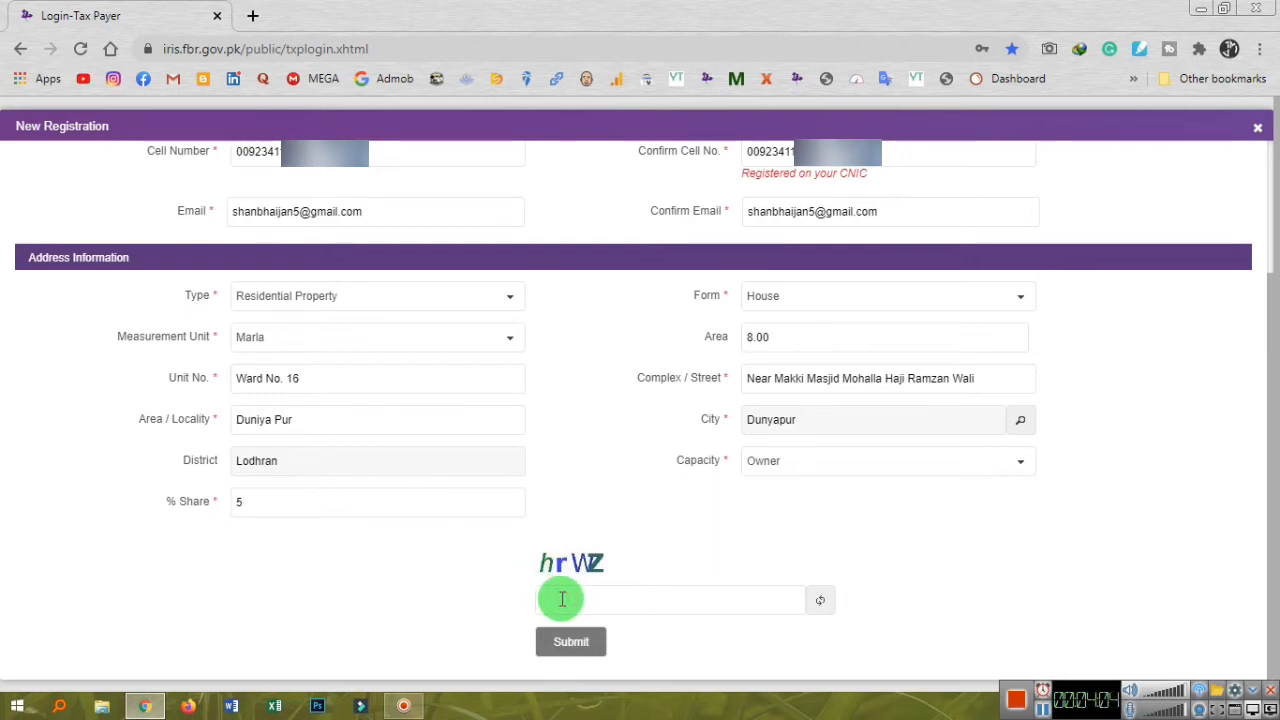
pyautogui.write('hrWZ')
pyautogui.click(408, 498)
pyautogui.write('0')
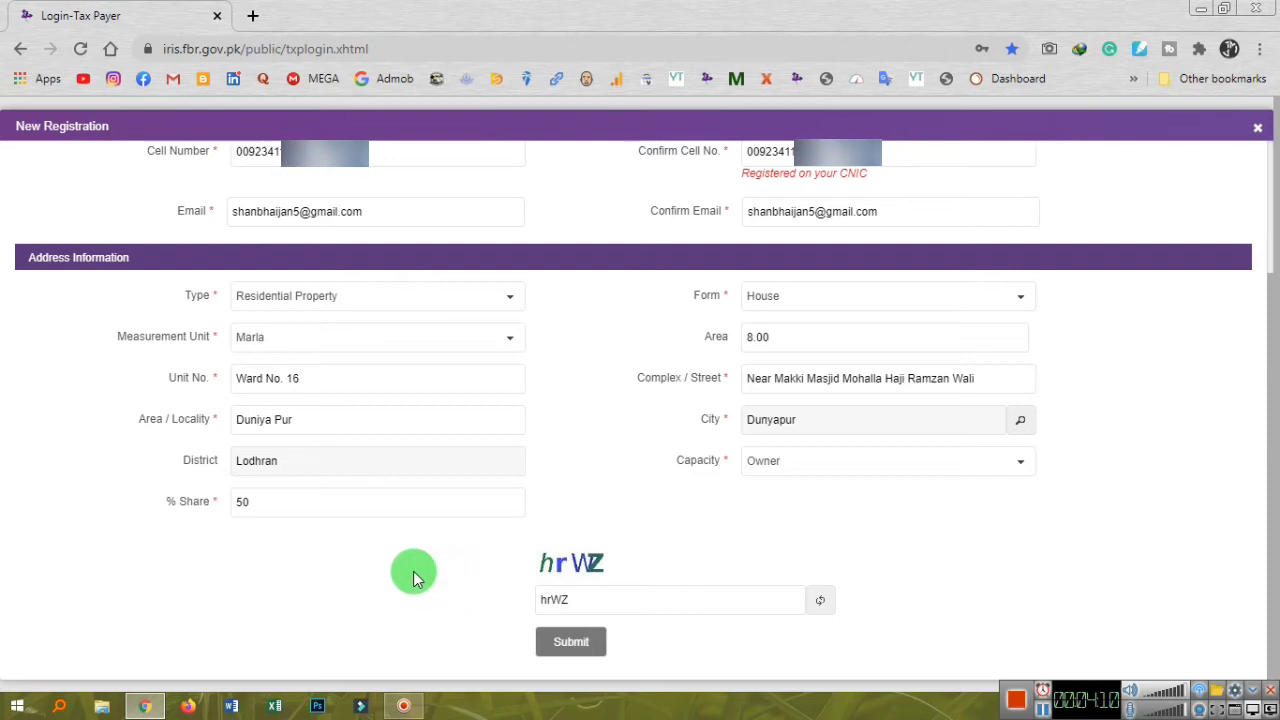
pyautogui.click(562, 646)
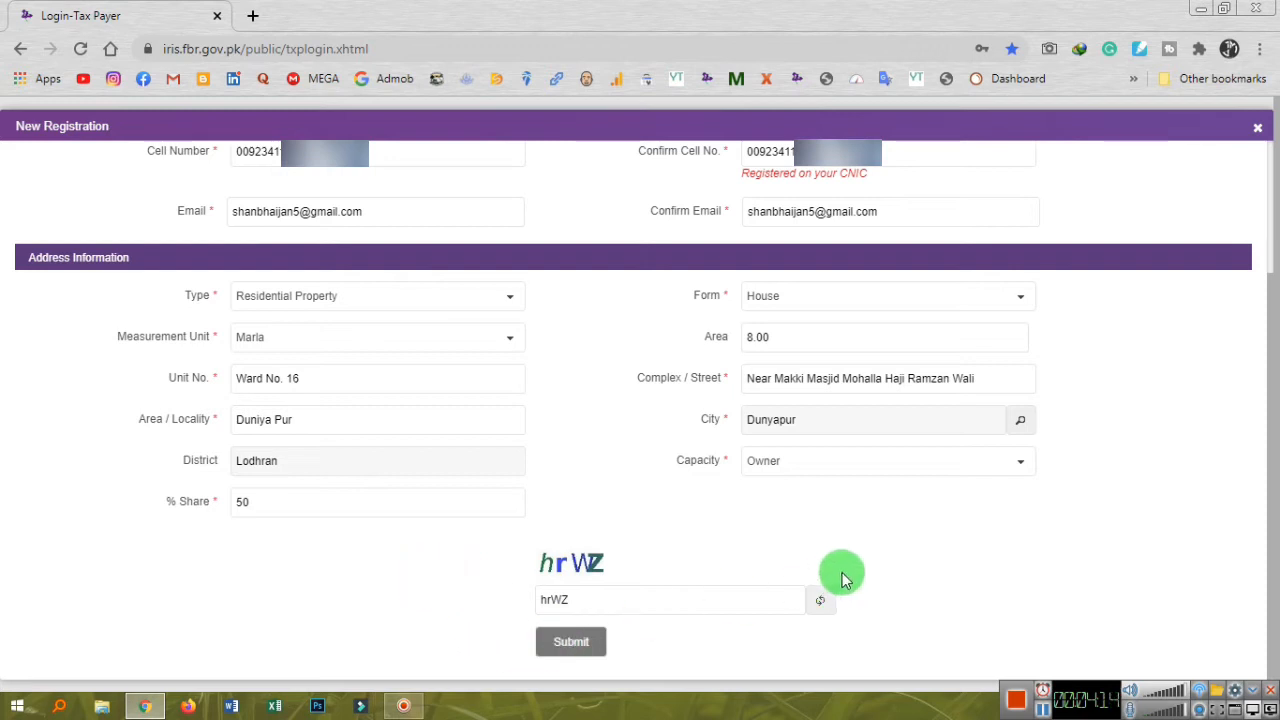
# Submit the registration form and wait for the SMS Code and Email Code fields to appear.
pyautogui.click(588, 652)
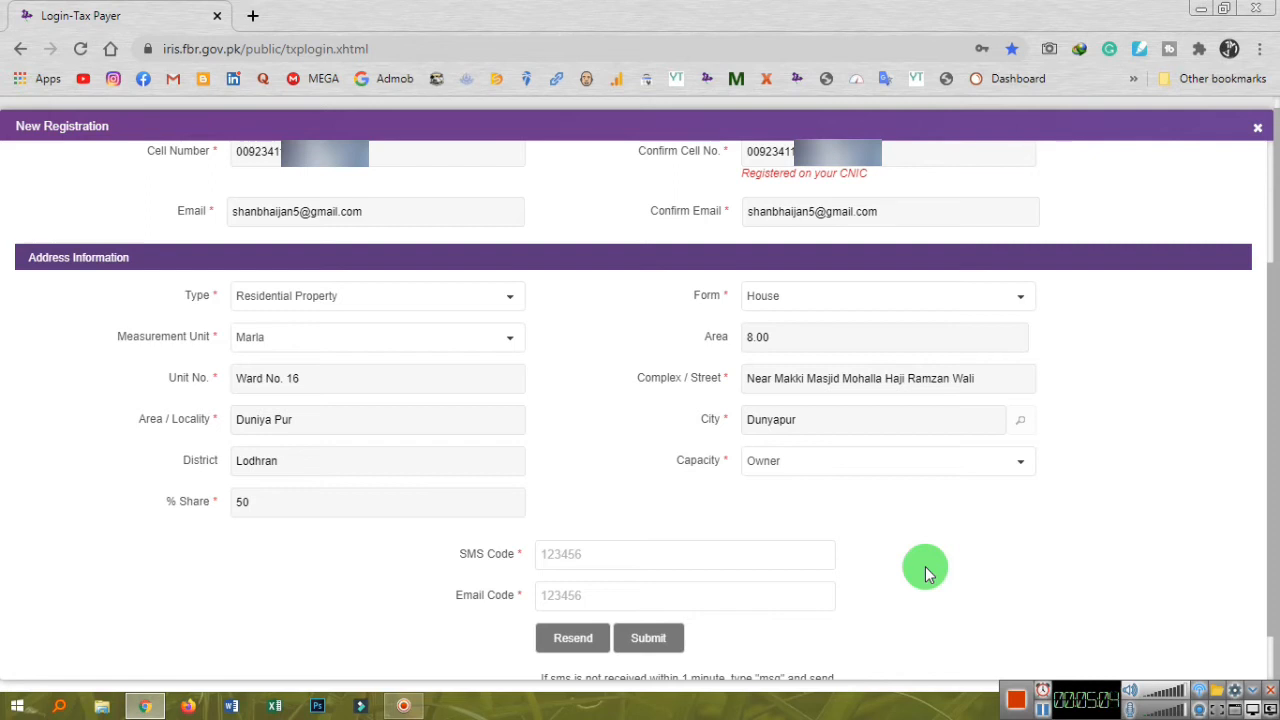
pyautogui.click(802, 558)
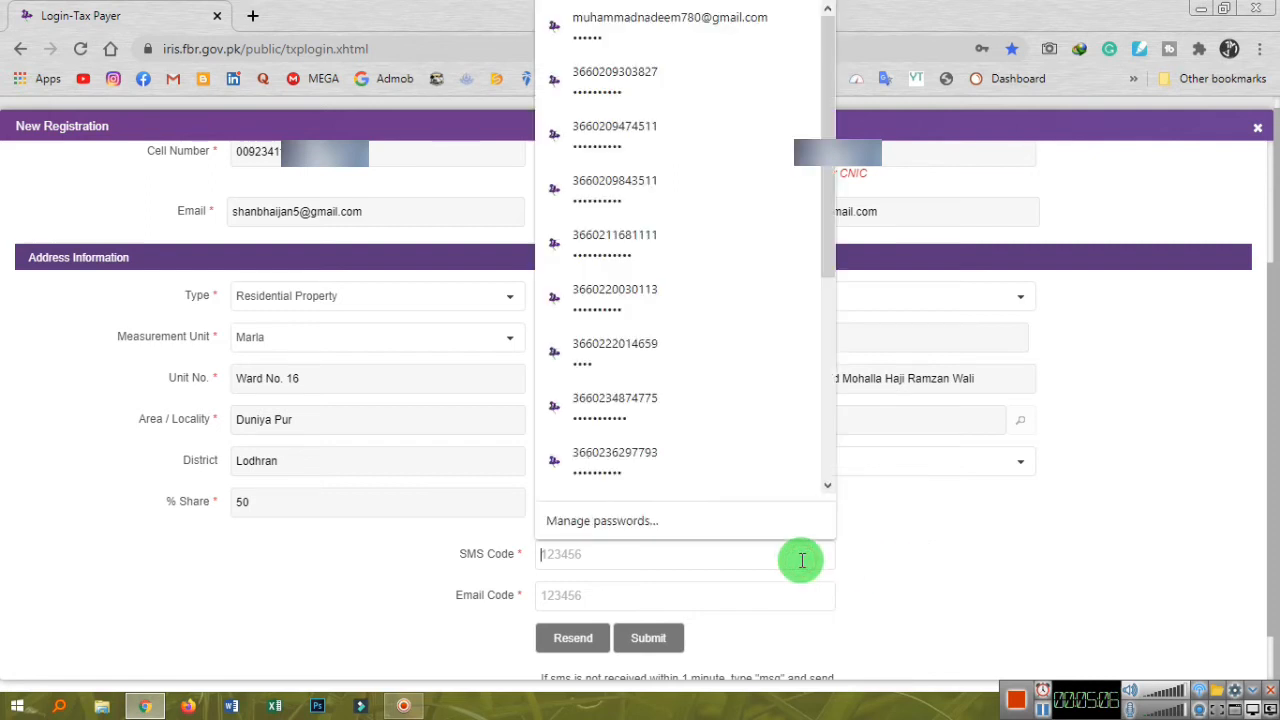
# Enter the received SMS and email verification codes and submit them.
pyautogui.write('••••')
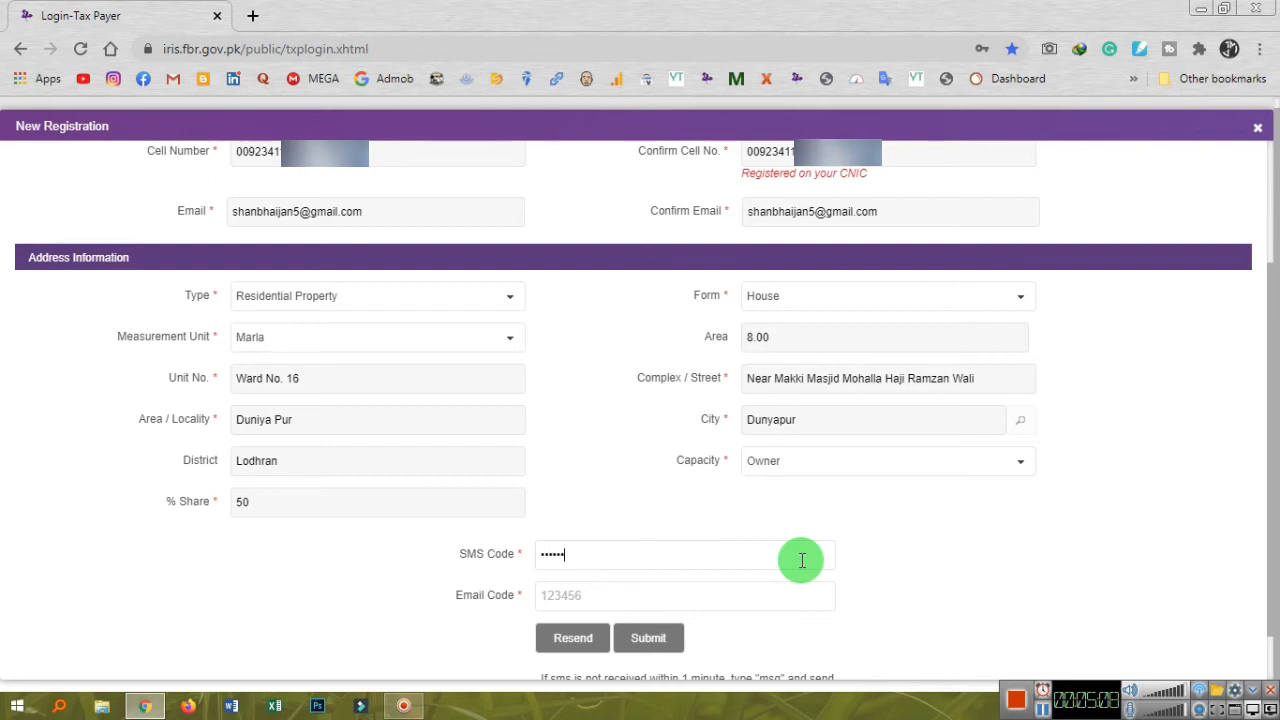
pyautogui.click(748, 597)
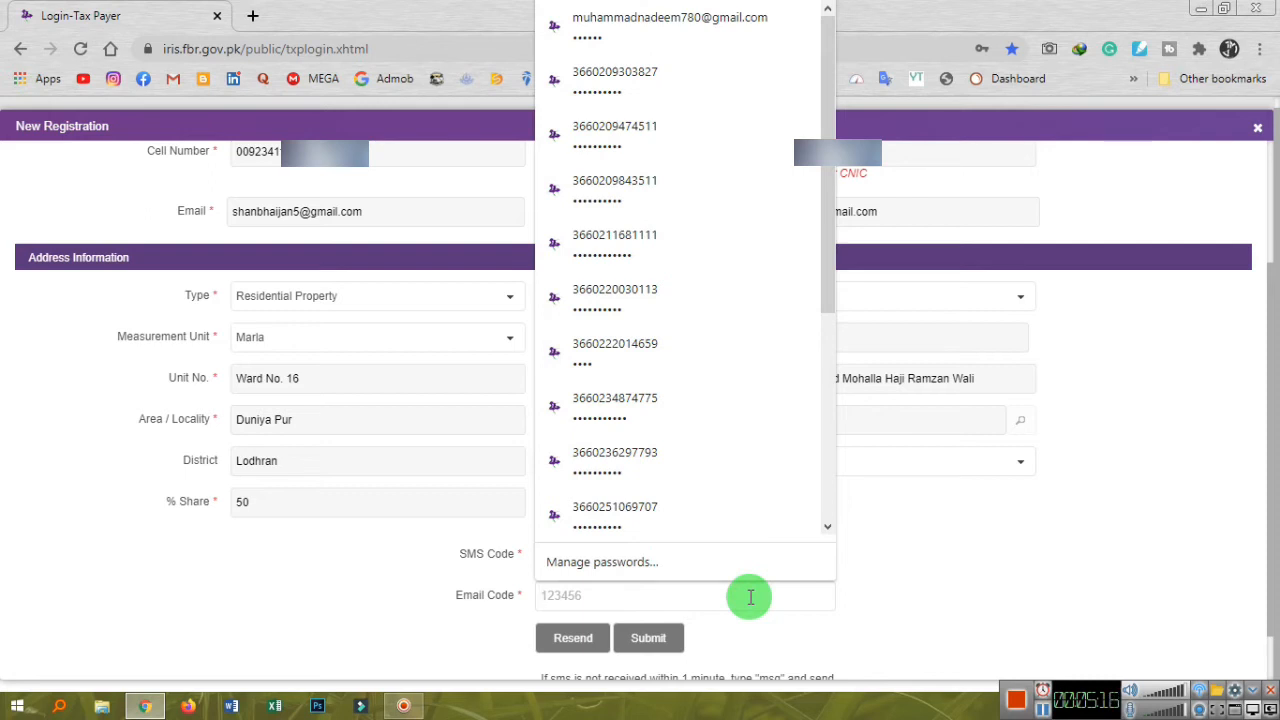
pyautogui.write('6')
pyautogui.write('•••')
pyautogui.click(951, 600)
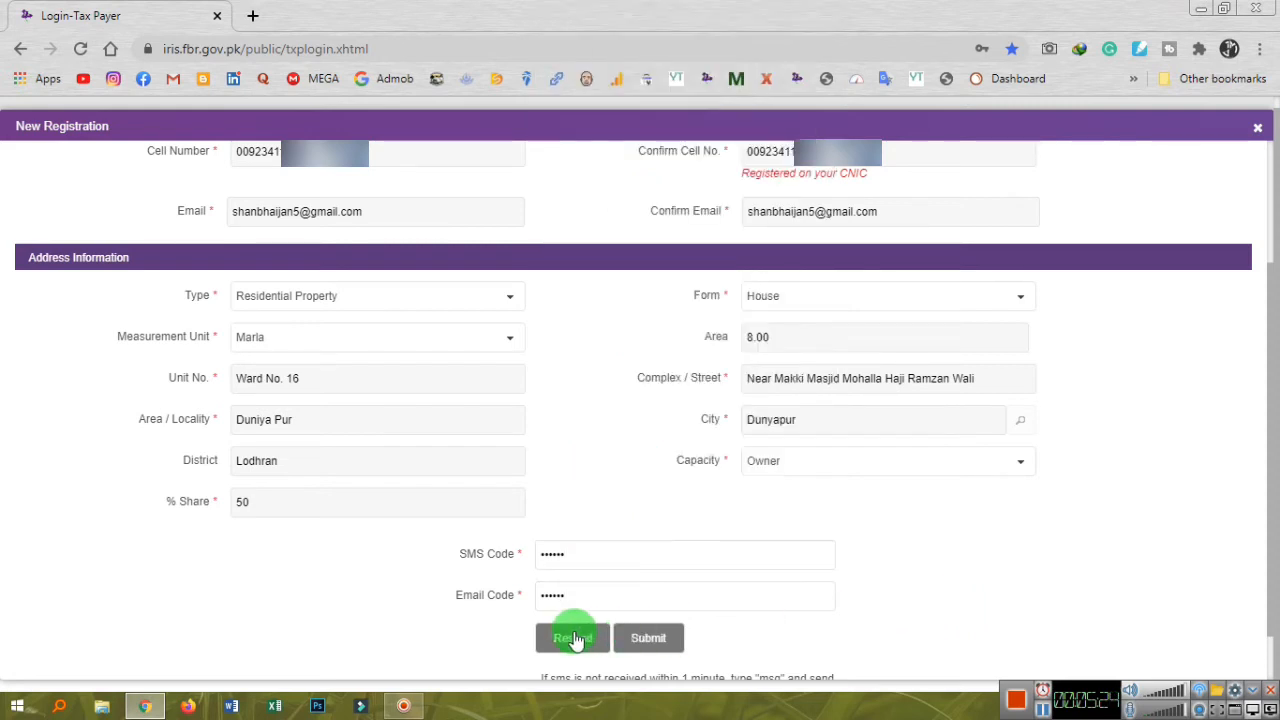
pyautogui.click(645, 640)
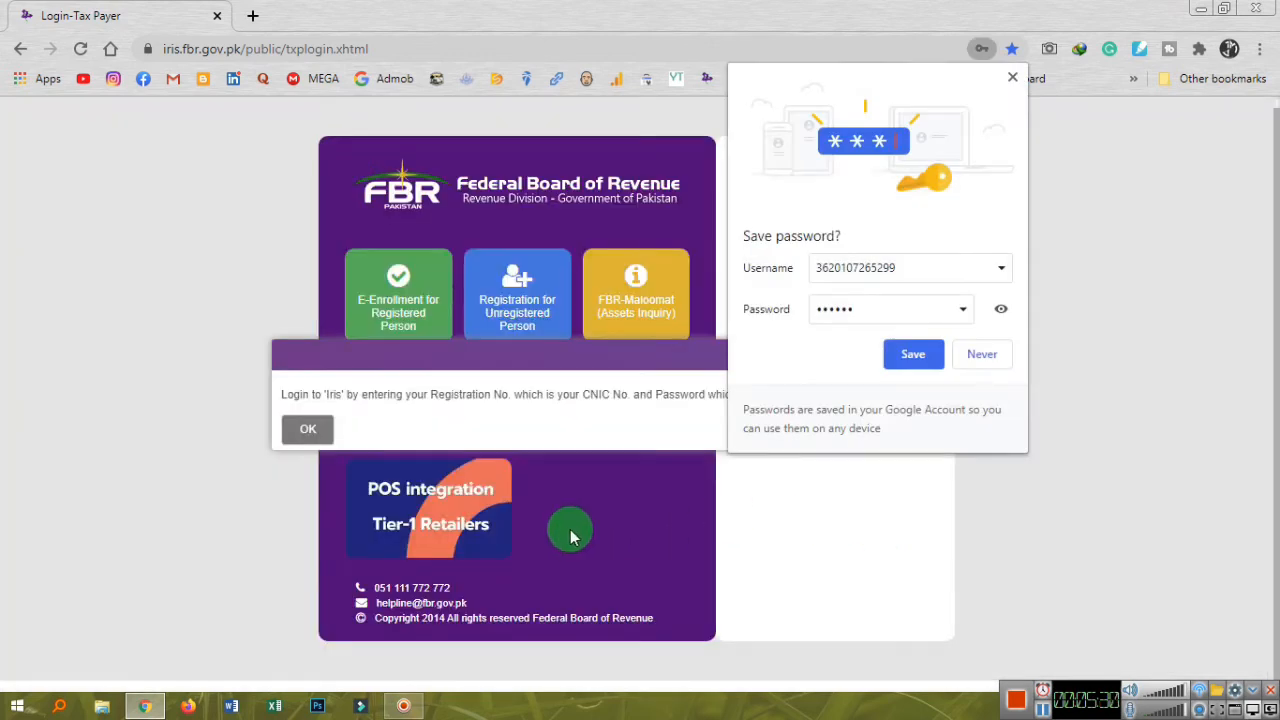
# Dismiss the login notice and decline Chrome's offer to save the password.
pyautogui.click(300, 432)
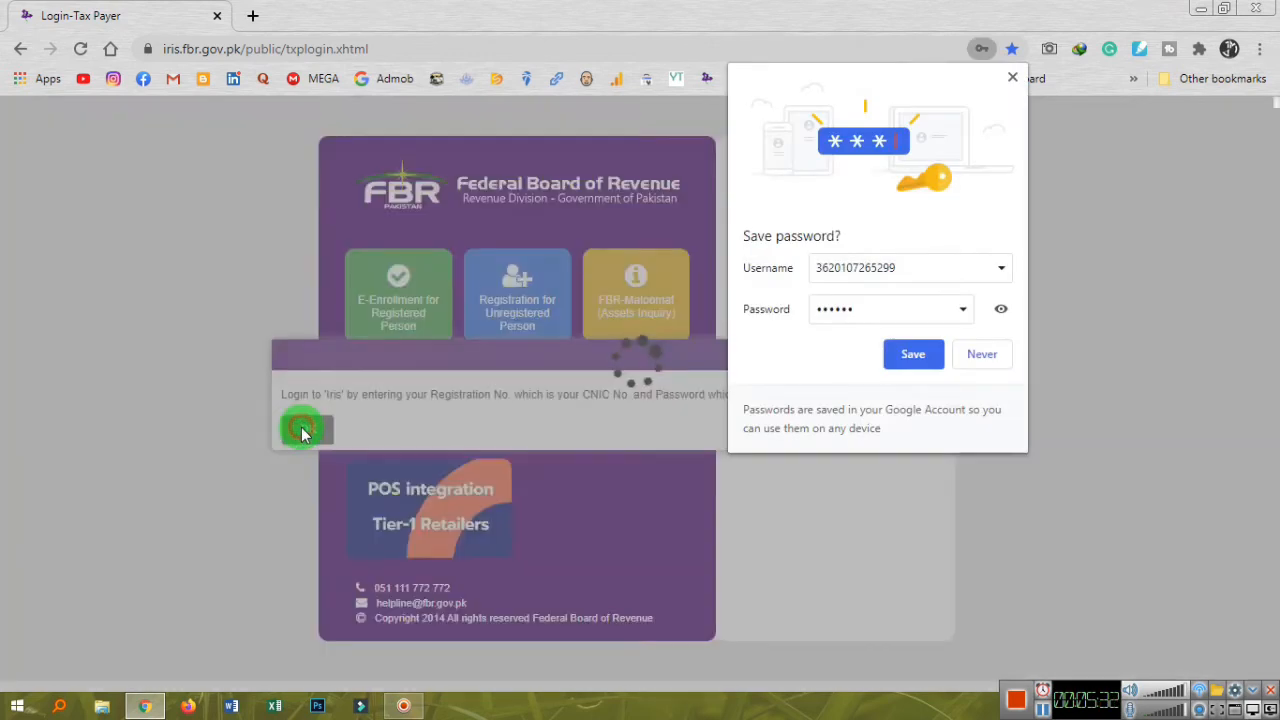
pyautogui.click(1000, 309)
pyautogui.click(1000, 309)
pyautogui.click(975, 354)
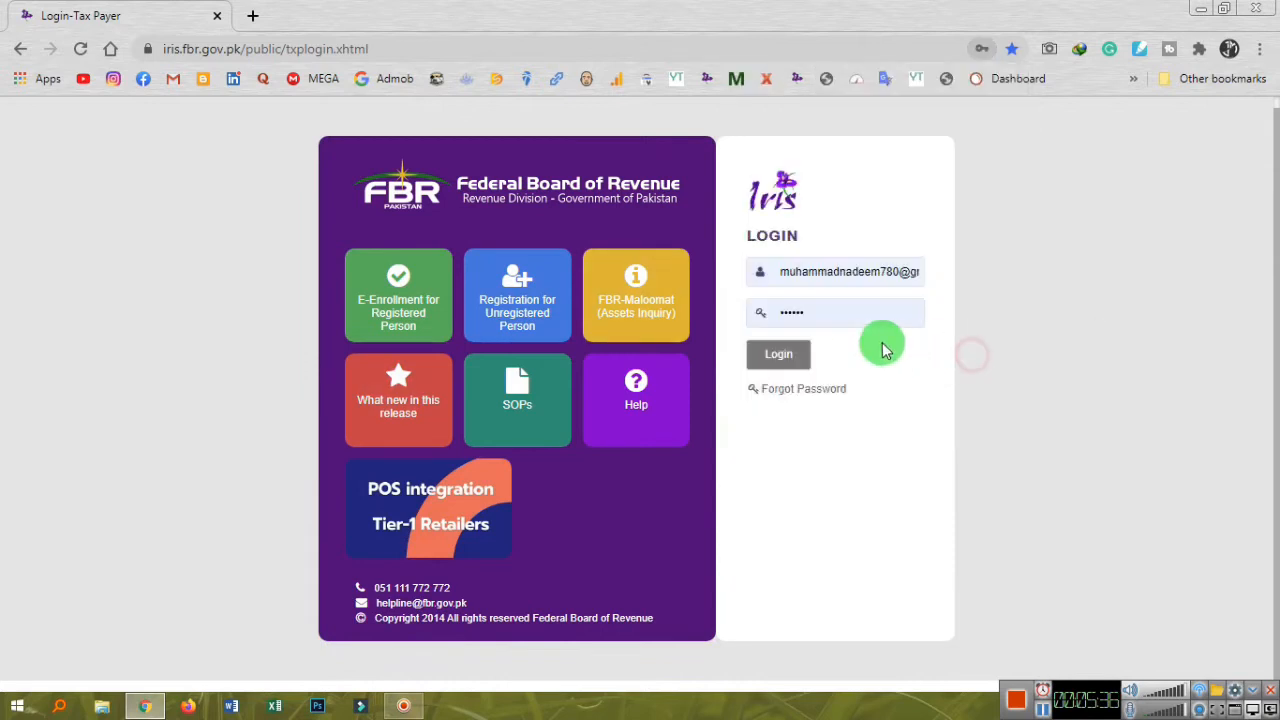
pyautogui.click(853, 272)
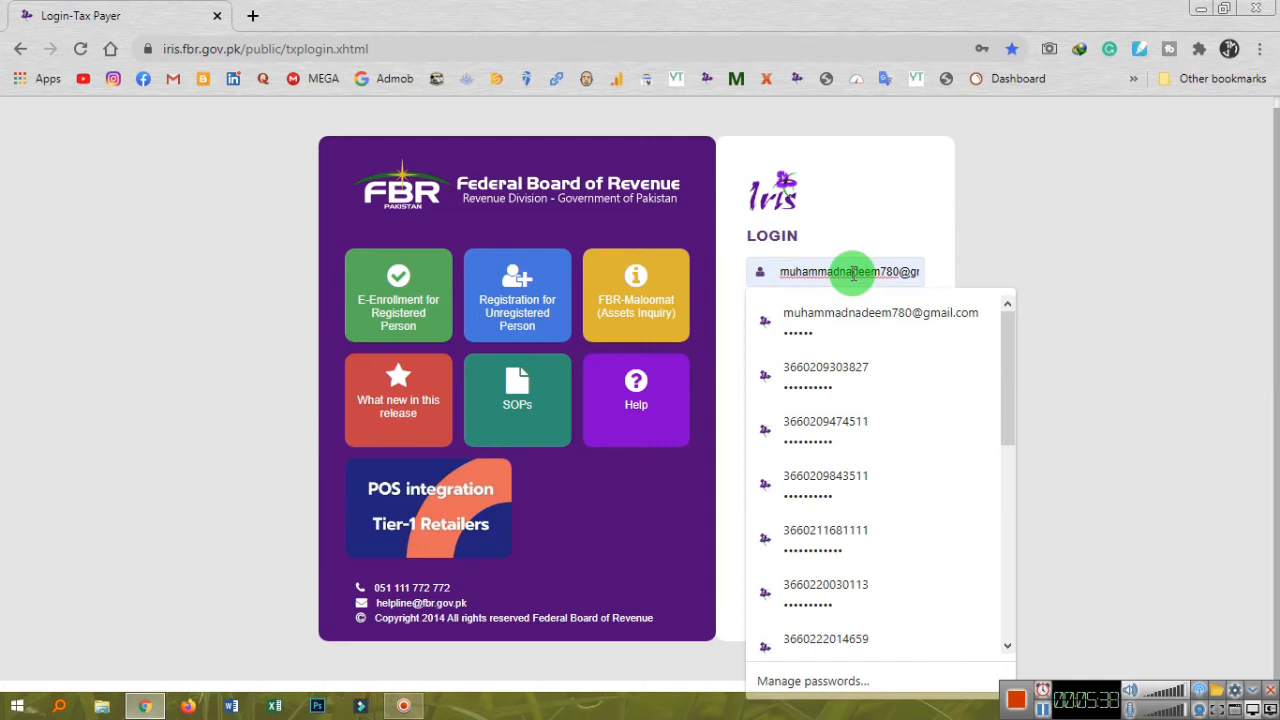
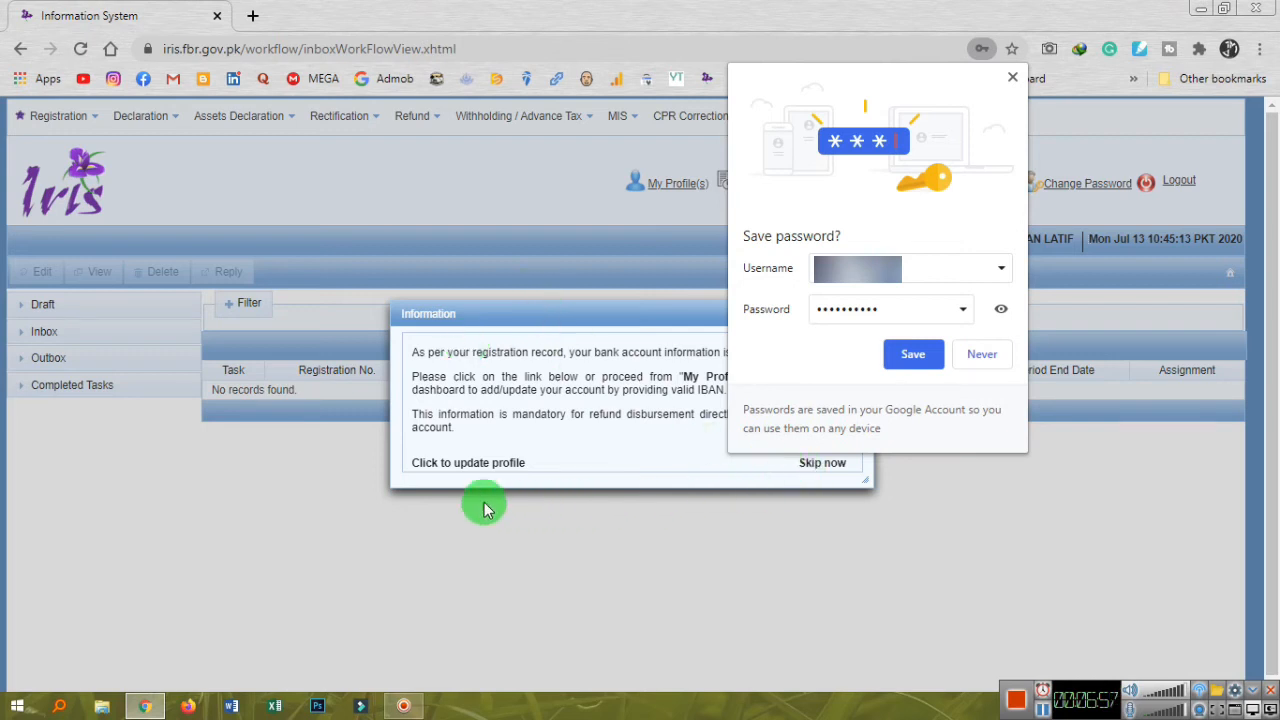
# From the Information popup, open the registrant's profile in a new tab via 'Click to update profile'.
pyautogui.click(475, 465)
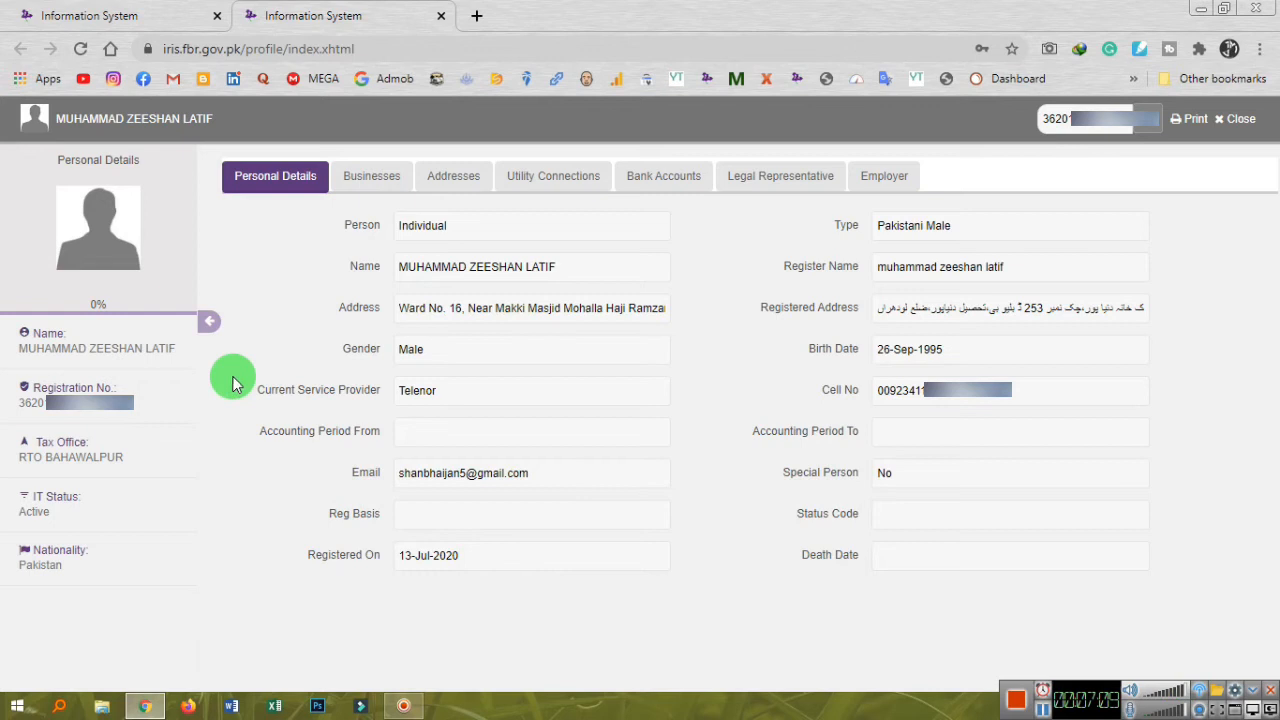
# Review the profile's Businesses and the completed voluntary registration and grant-registration tasks.
pyautogui.click(372, 177)
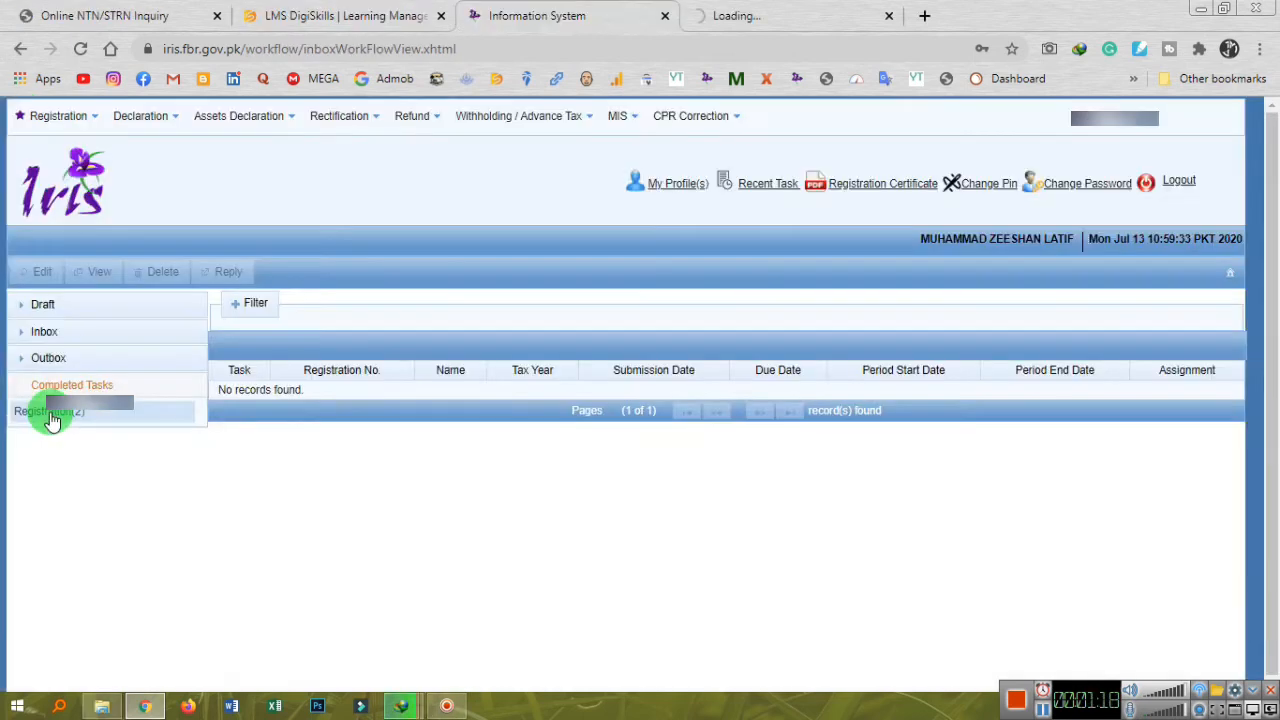
pyautogui.click(52, 414)
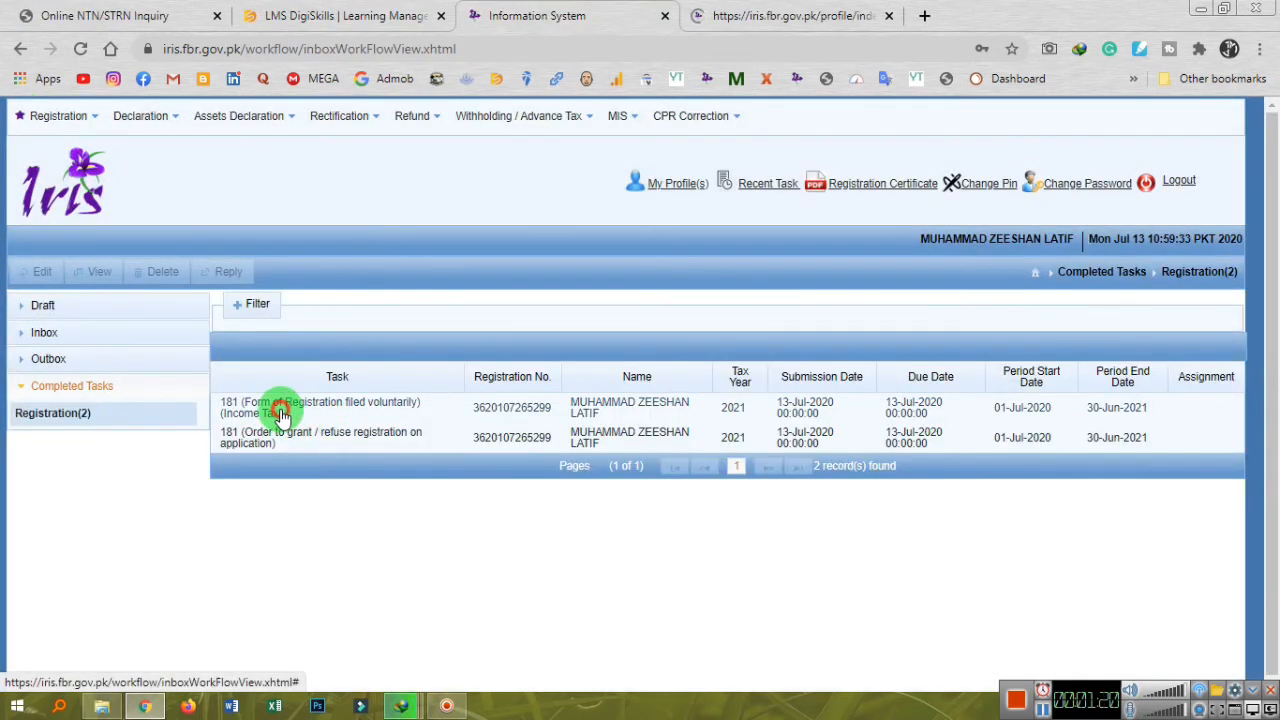
pyautogui.click(283, 408)
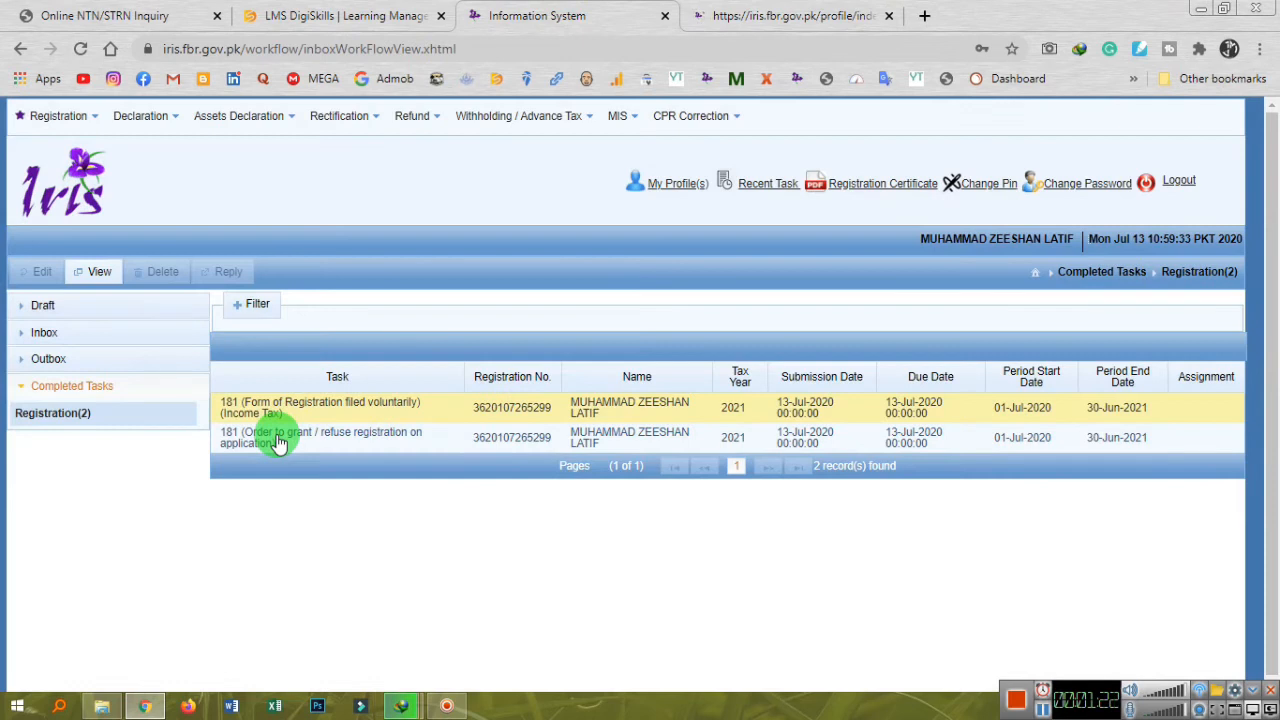
pyautogui.click(278, 440)
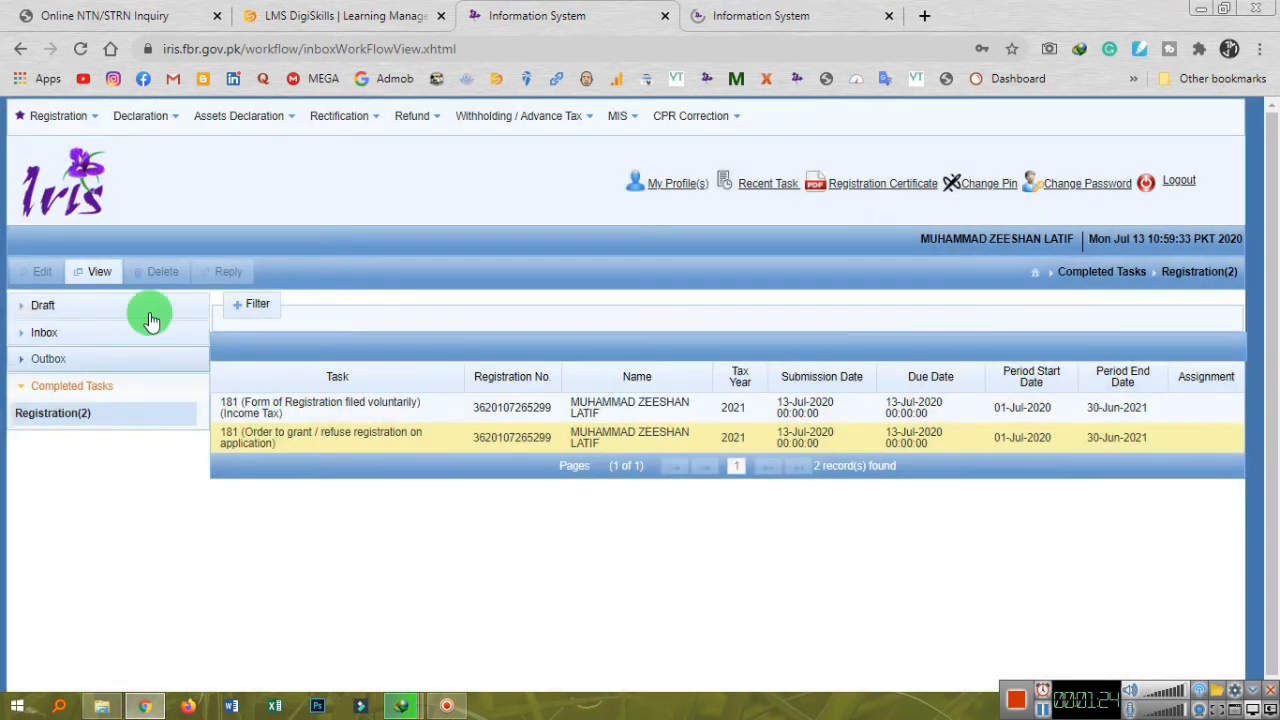
# Back on the profile tab, go to the empty Bank Accounts section and start a new account.
pyautogui.click(740, 15)
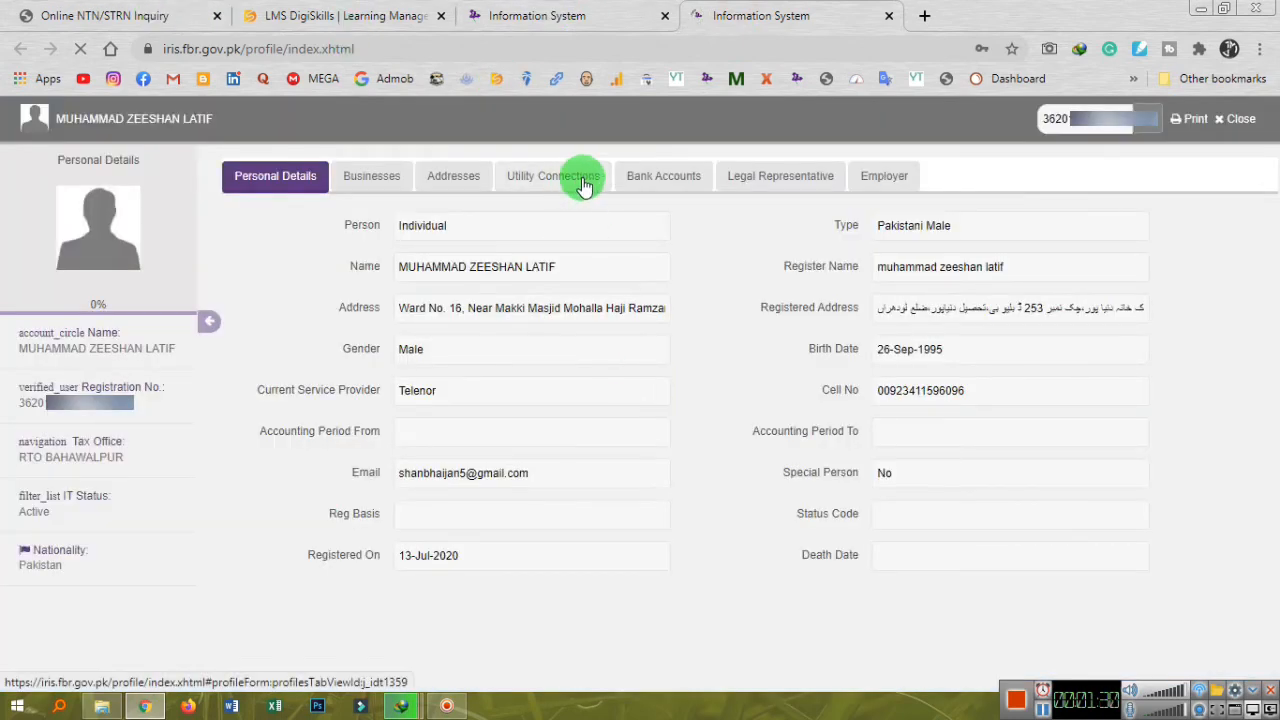
pyautogui.click(648, 182)
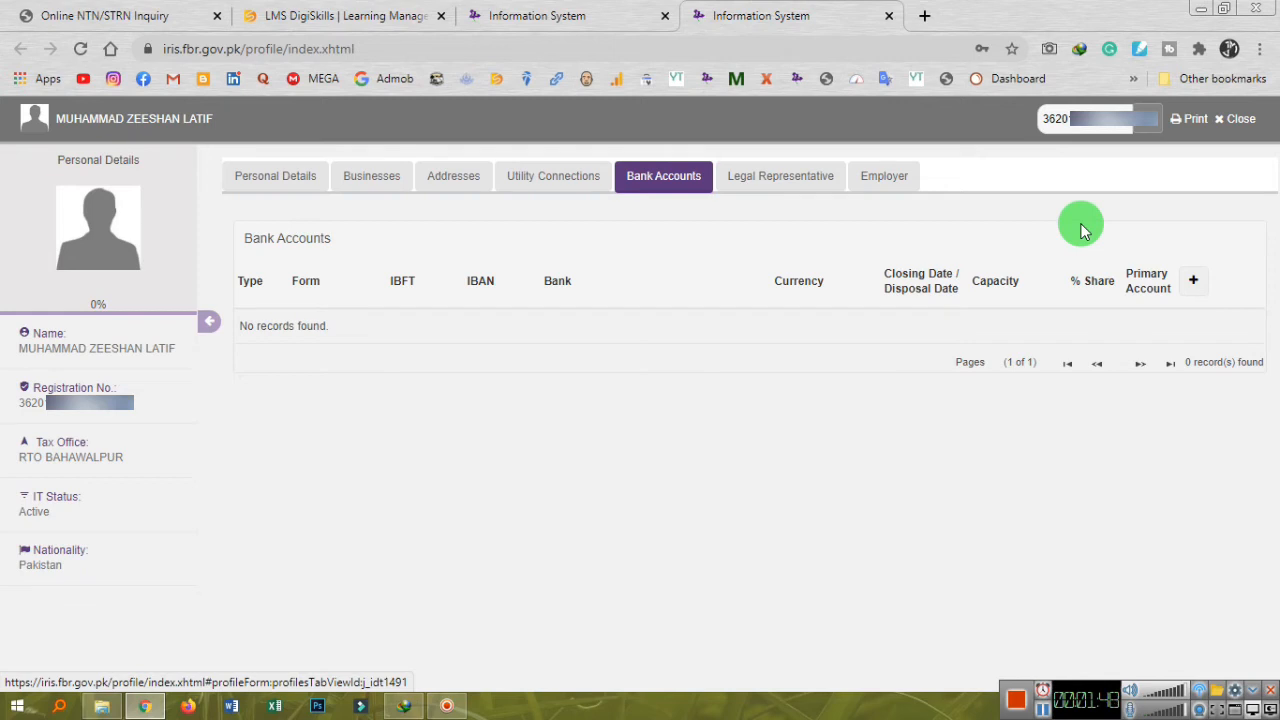
pyautogui.click(1193, 282)
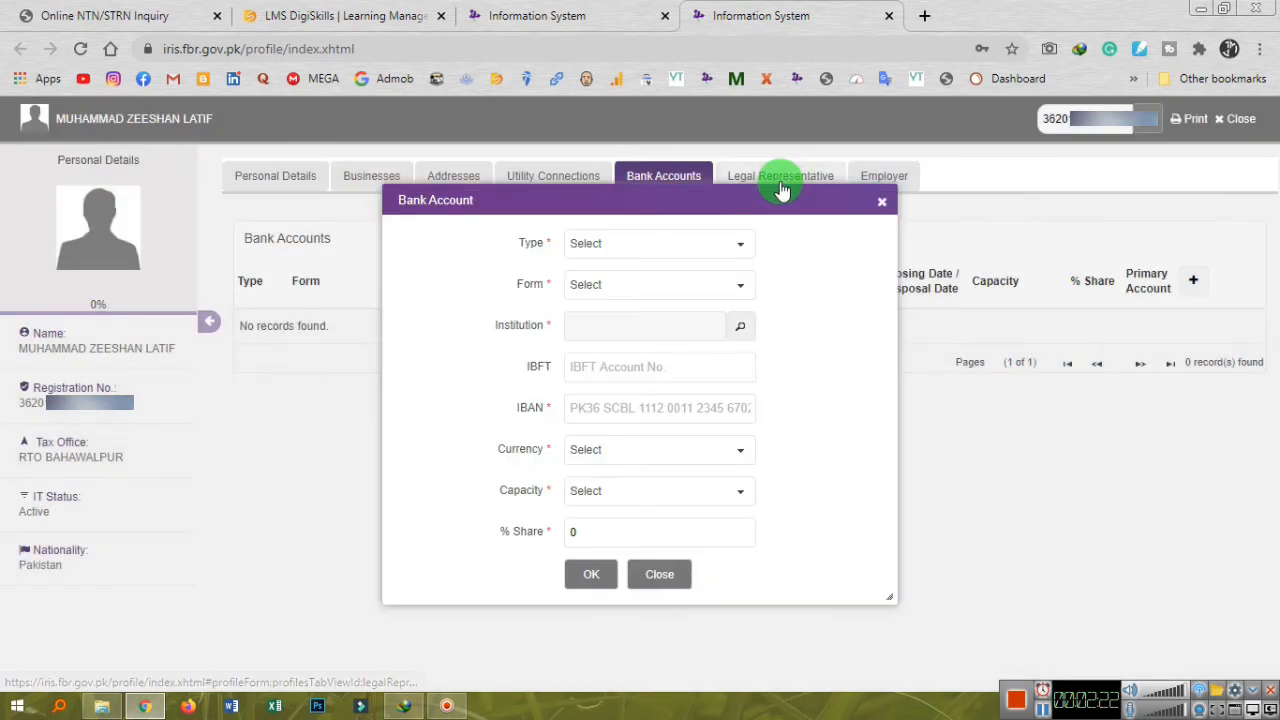
# Set the bank account's Type to 'Account' and Form to 'Current Account'.
pyautogui.click(727, 248)
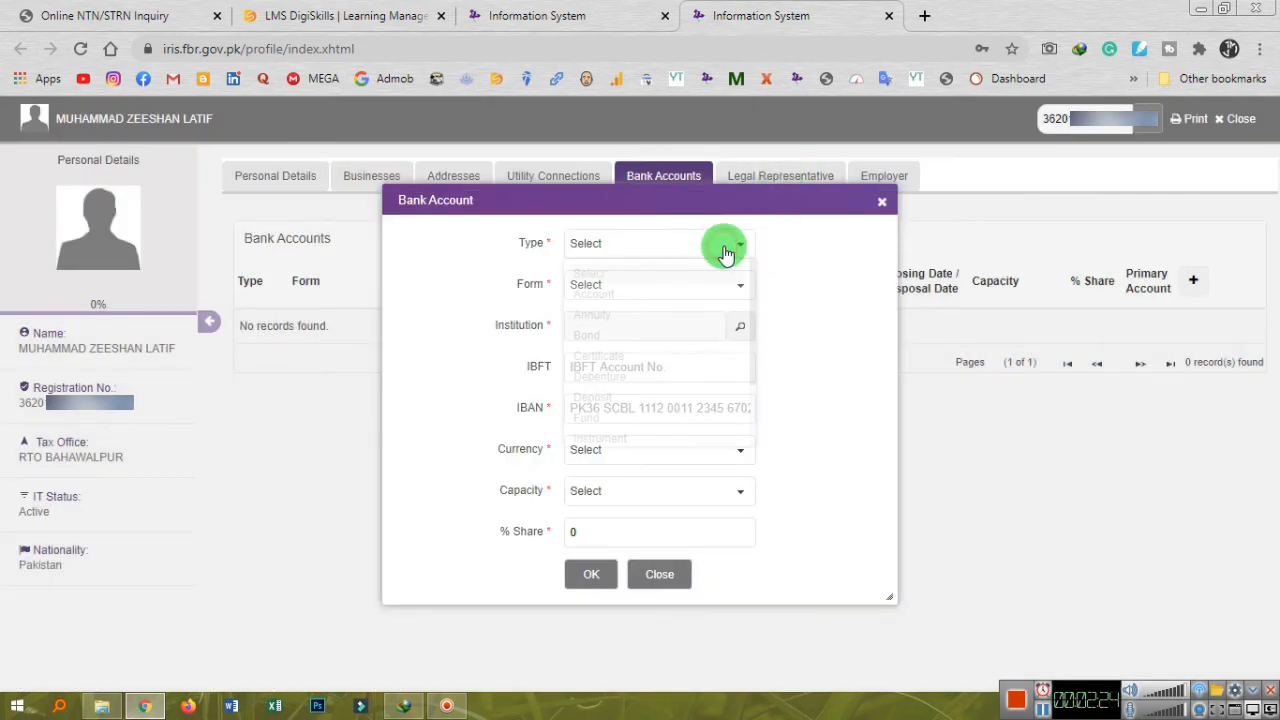
pyautogui.click(613, 296)
pyautogui.click(614, 290)
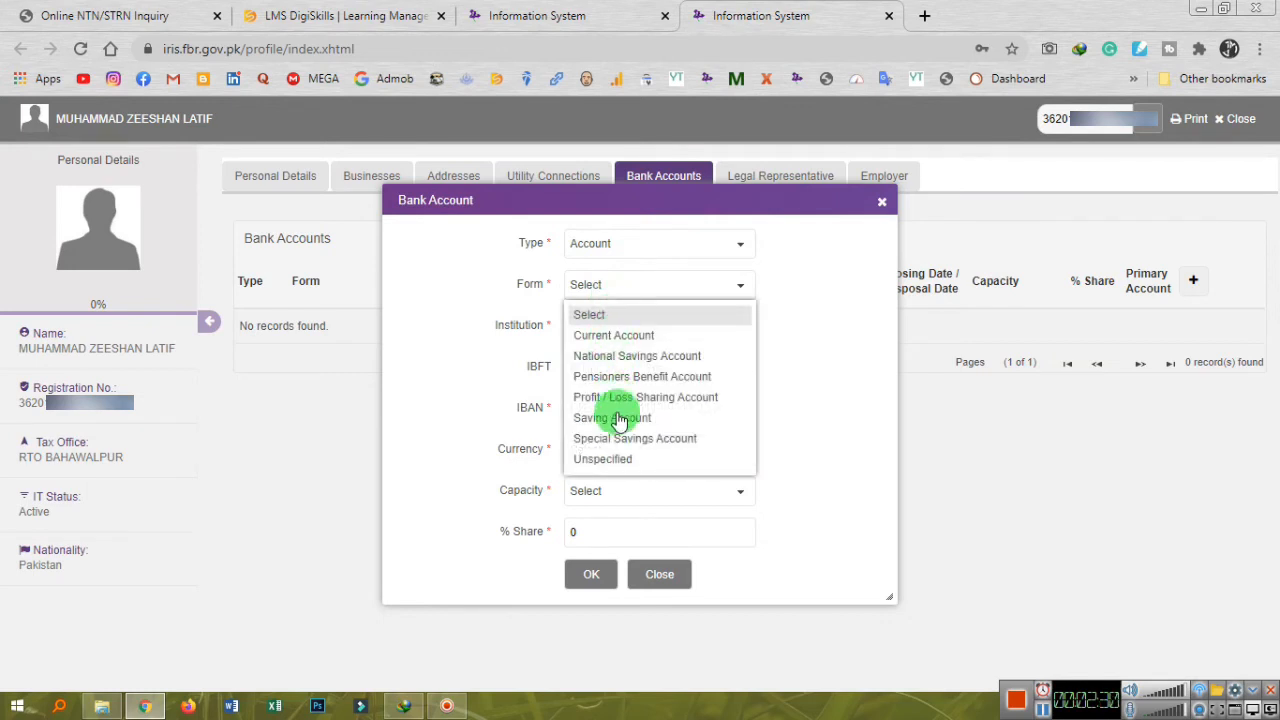
pyautogui.click(628, 335)
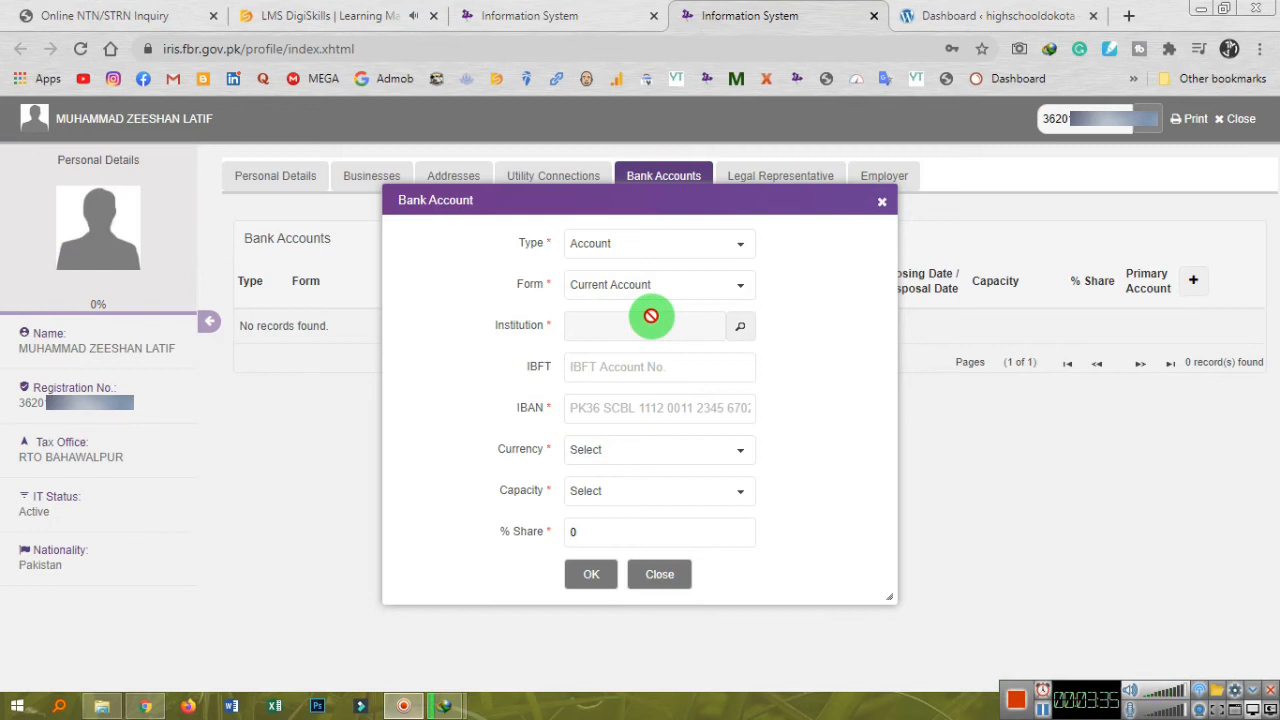
pyautogui.click(740, 326)
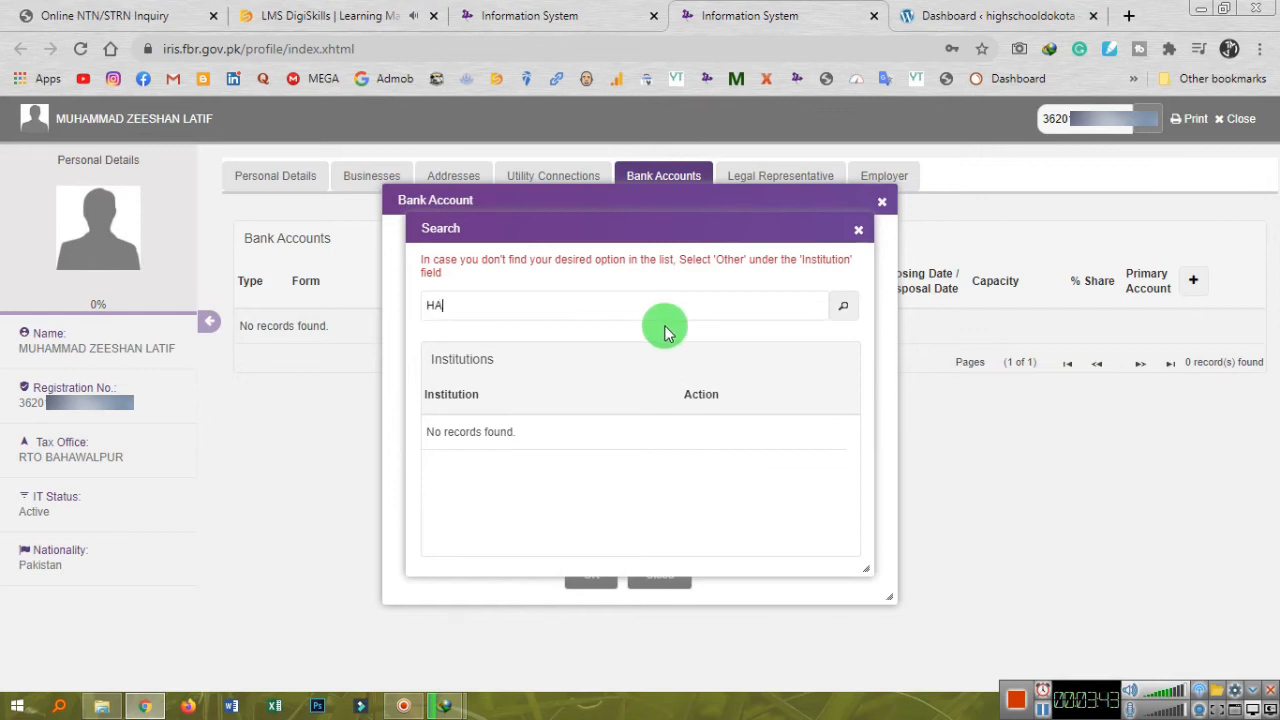
# Search institutions for 'habib bank dunyapur' and select Habib Bank Limited (HBL) Dunyapur Branch.
pyautogui.write('HABIB')
pyautogui.press('Return')
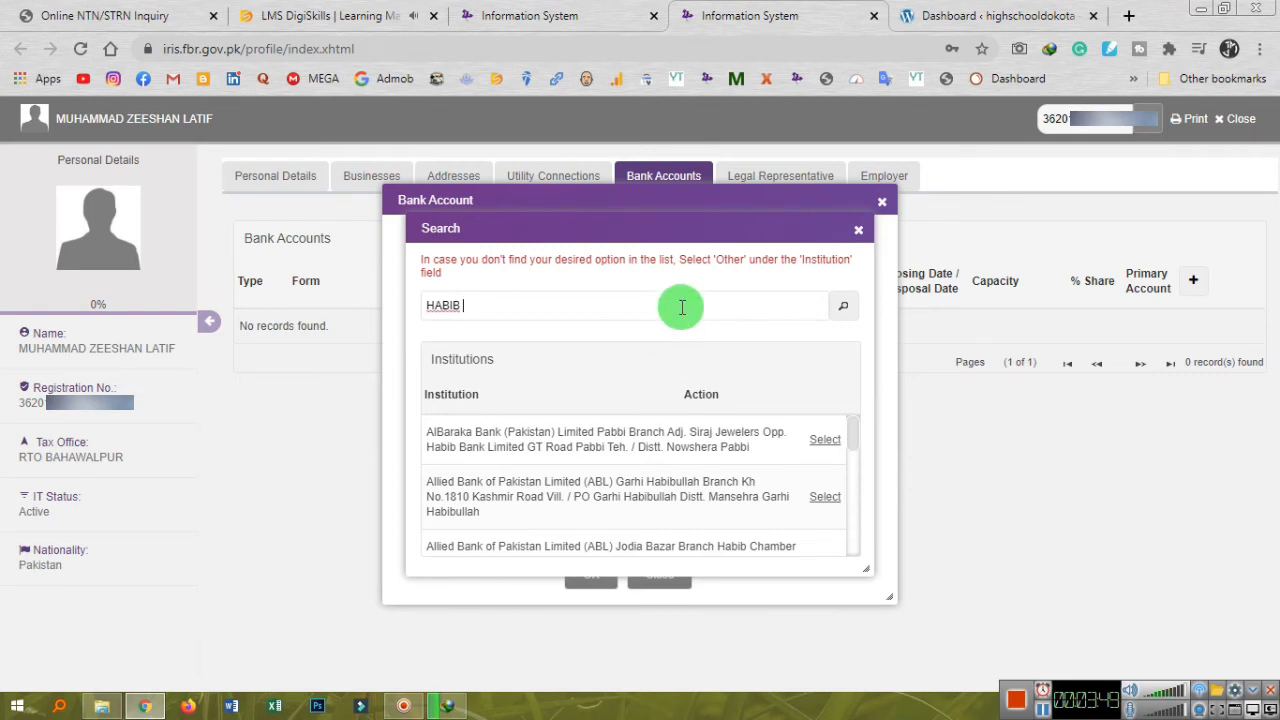
pyautogui.write('BANK DUNYAPUR')
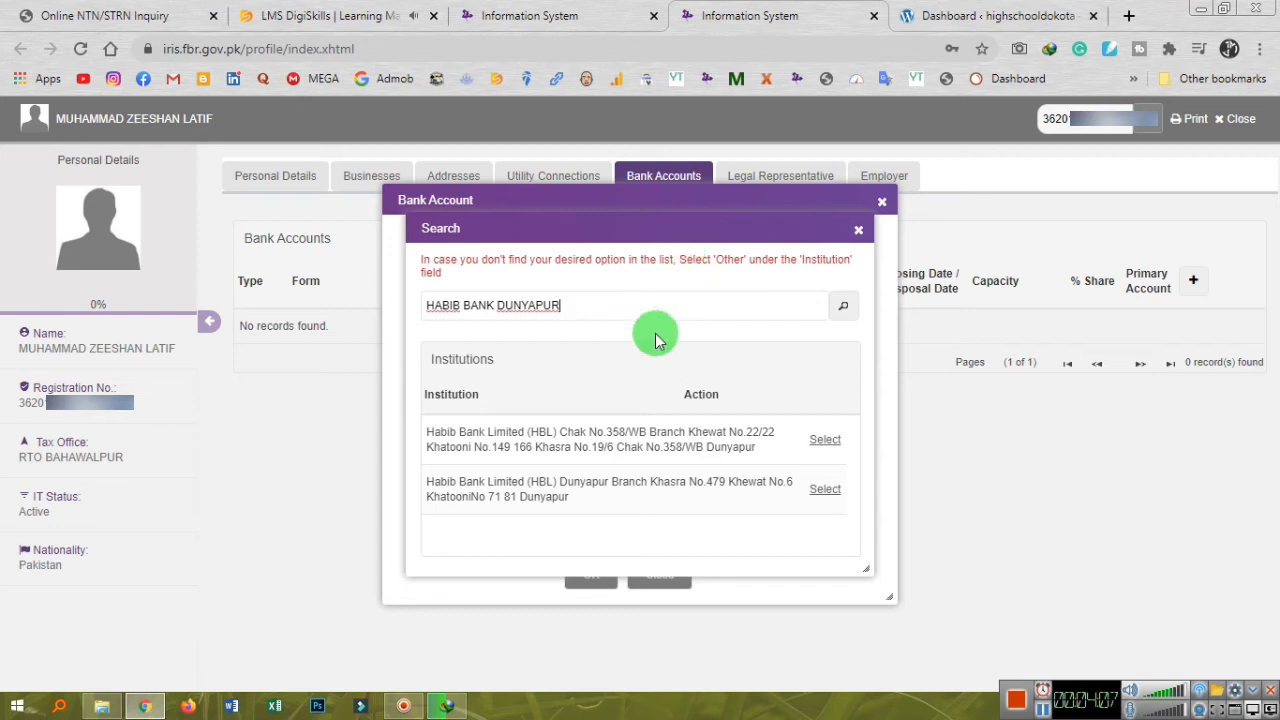
pyautogui.click(620, 503)
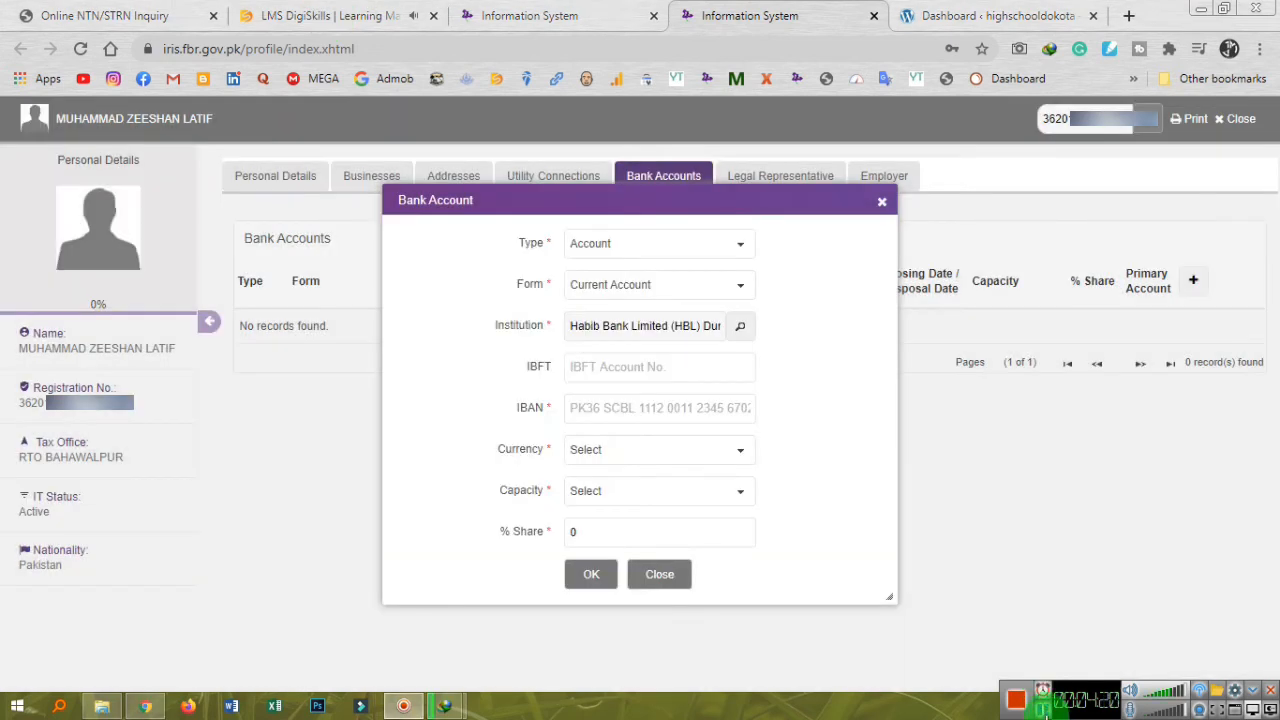
pyautogui.click(741, 330)
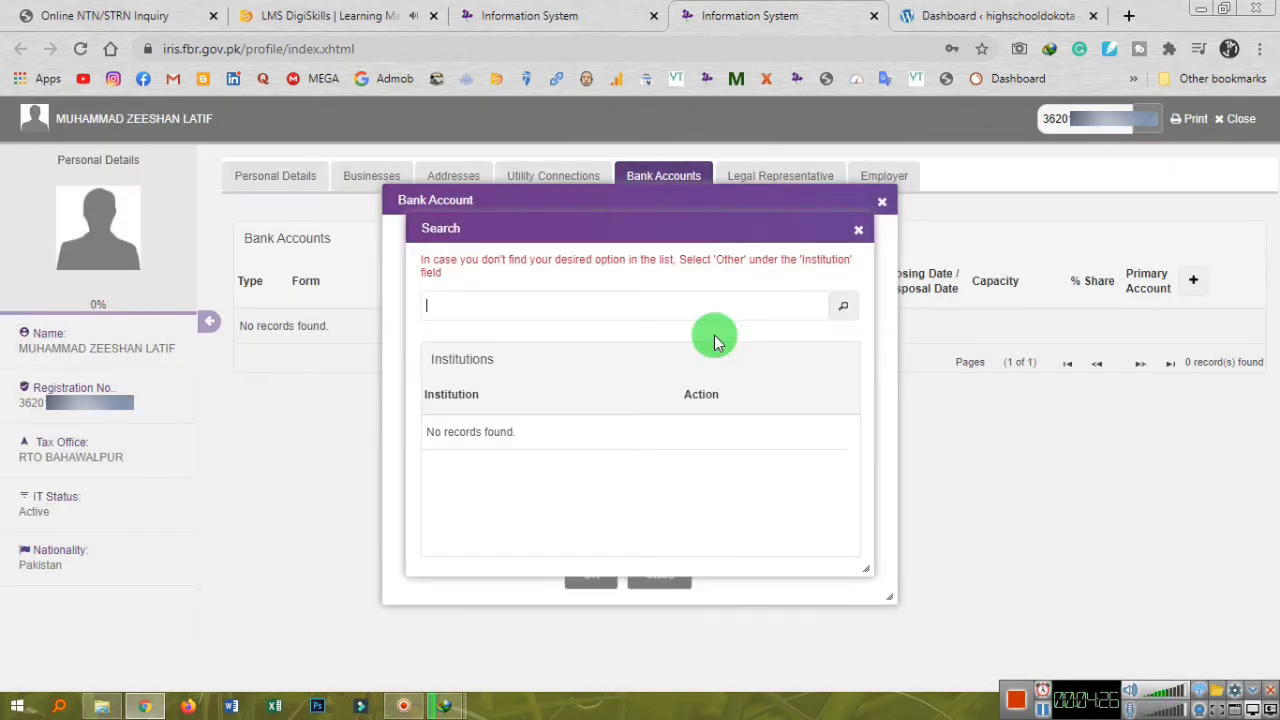
pyautogui.click(648, 313)
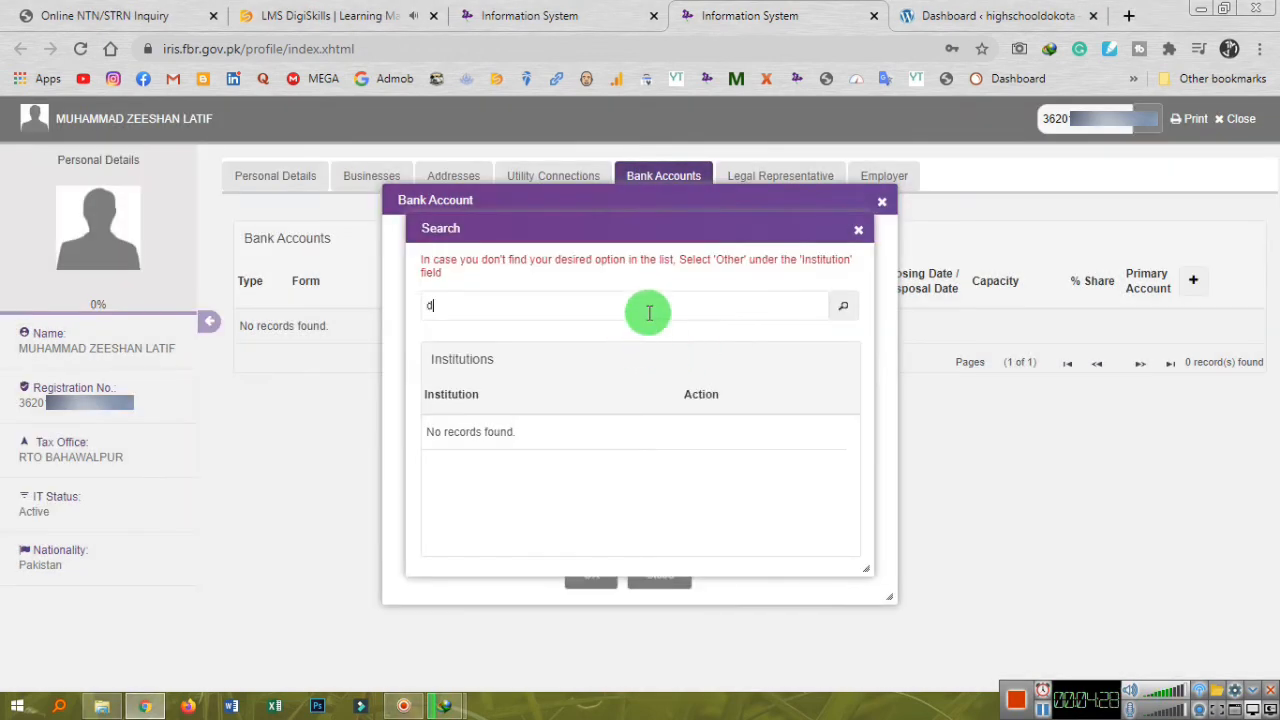
pyautogui.write('dunyapur')
pyautogui.press('Return')
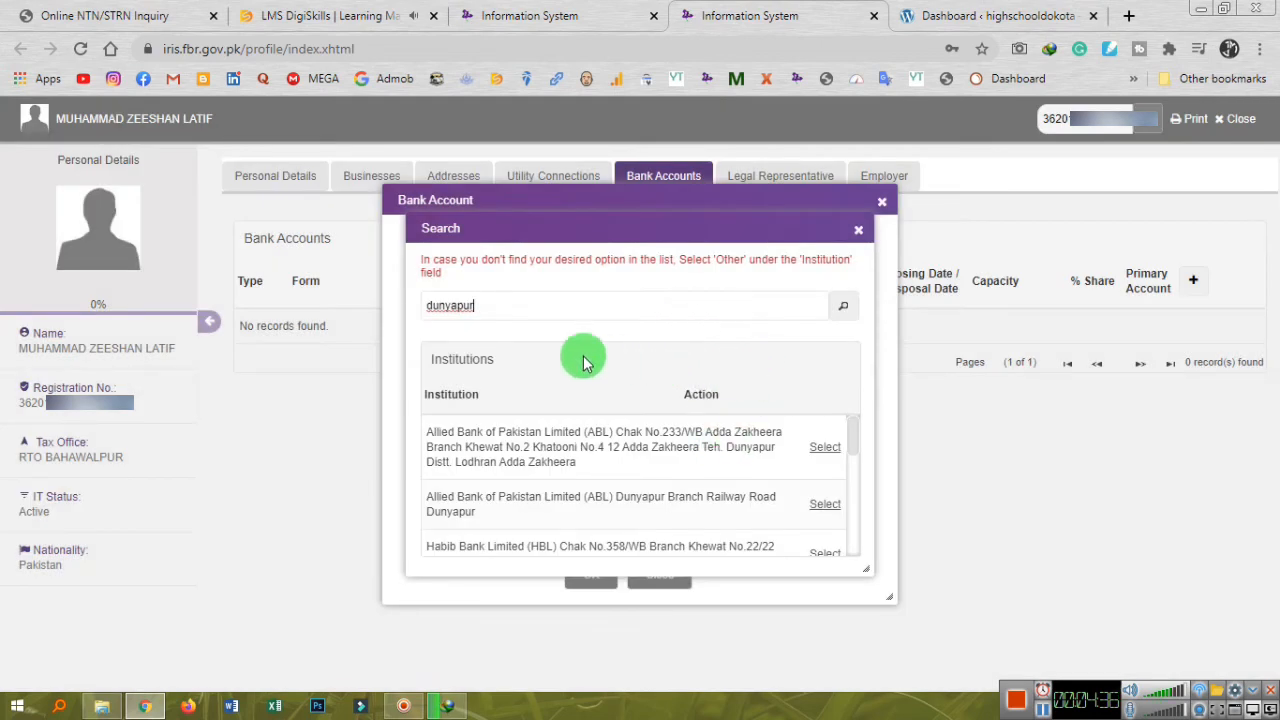
pyautogui.write('habib bank')
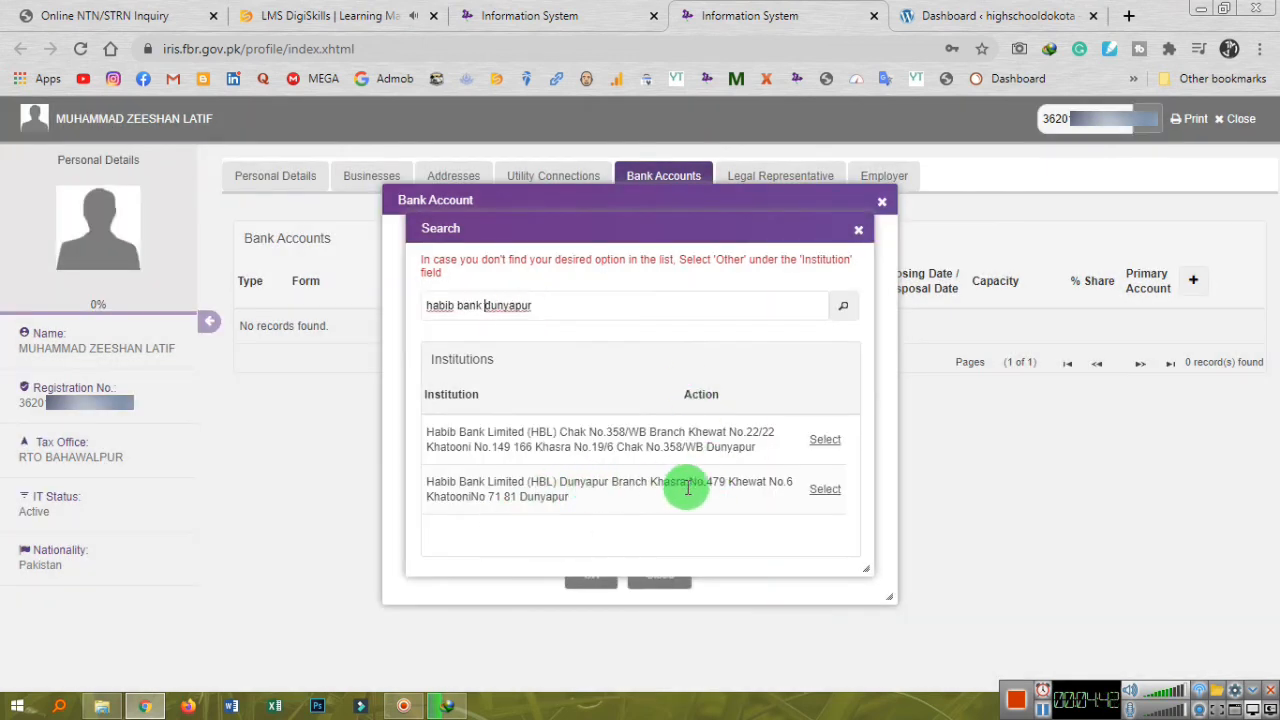
pyautogui.click(808, 490)
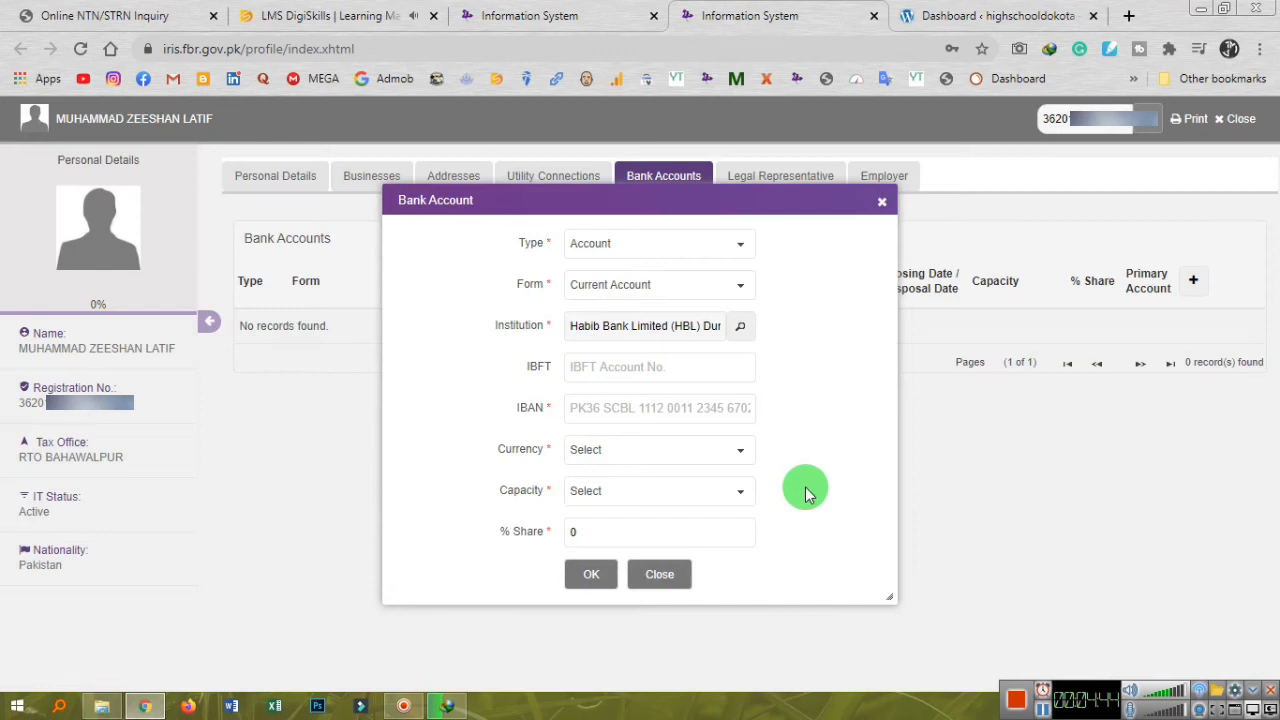
# Set the account's currency to PKR and the holder's capacity to Owner.
pyautogui.click(623, 369)
pyautogui.click(633, 412)
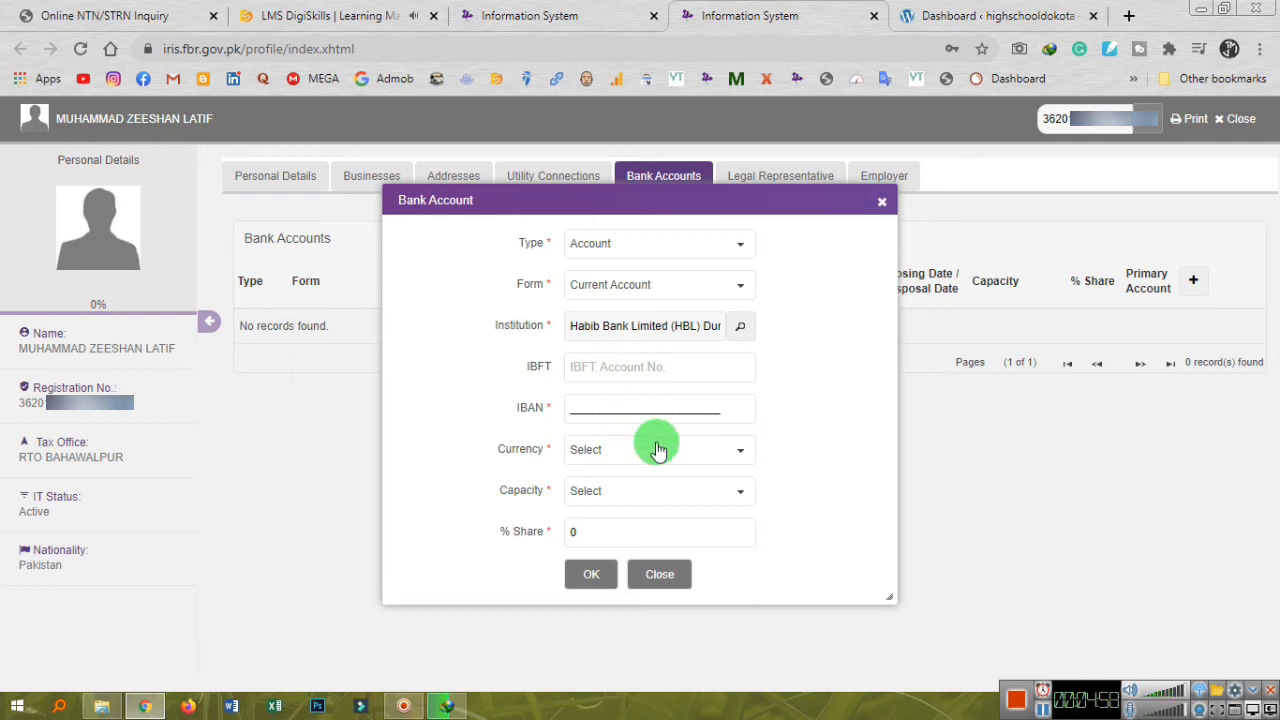
pyautogui.click(657, 451)
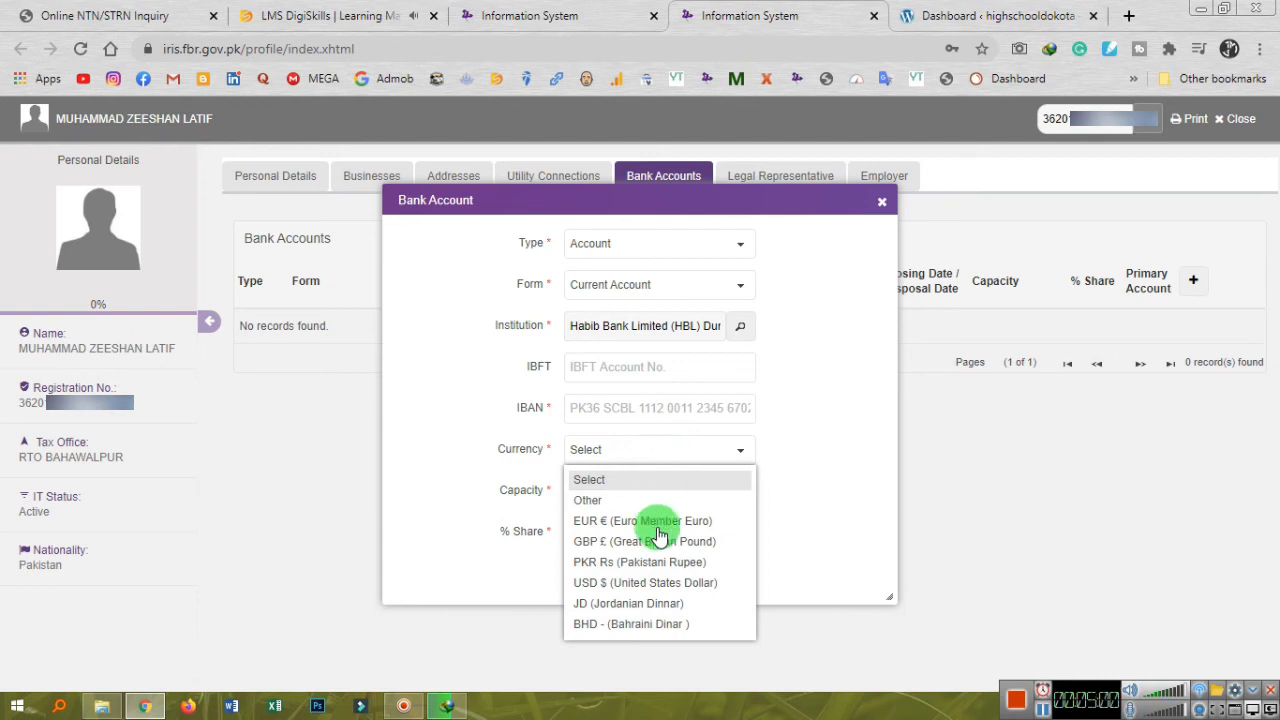
pyautogui.press('p')
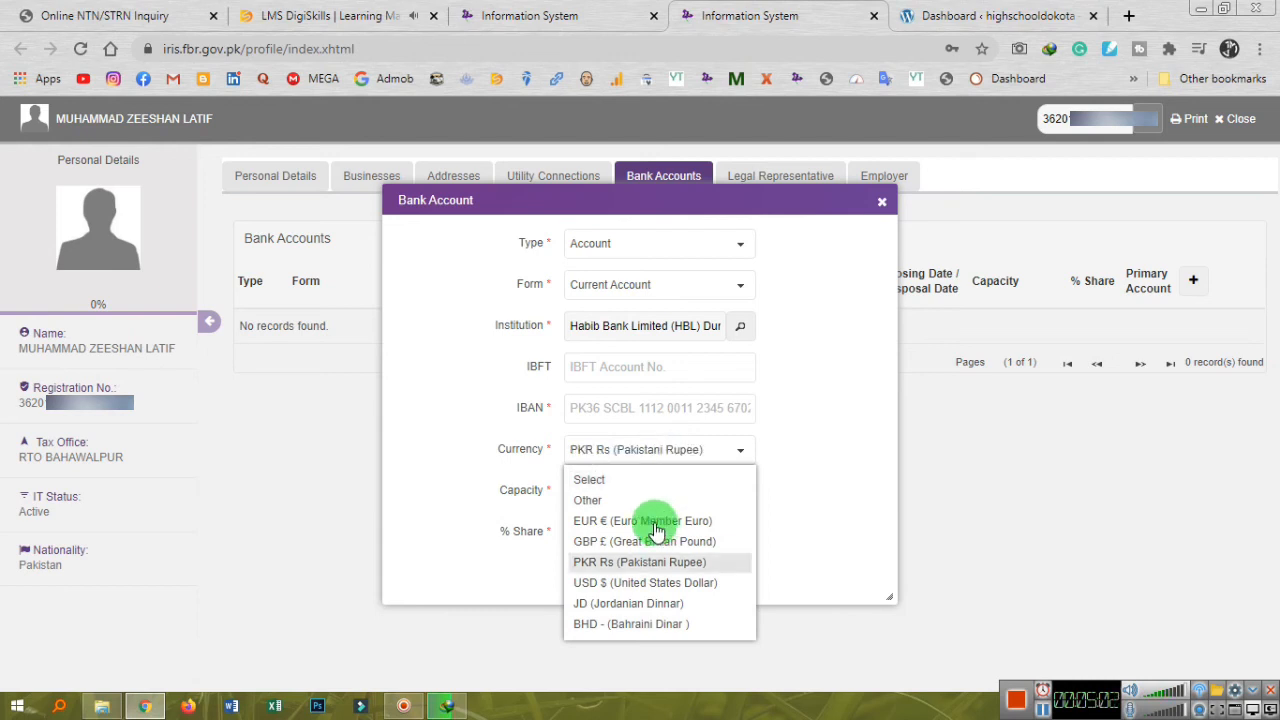
pyautogui.click(662, 563)
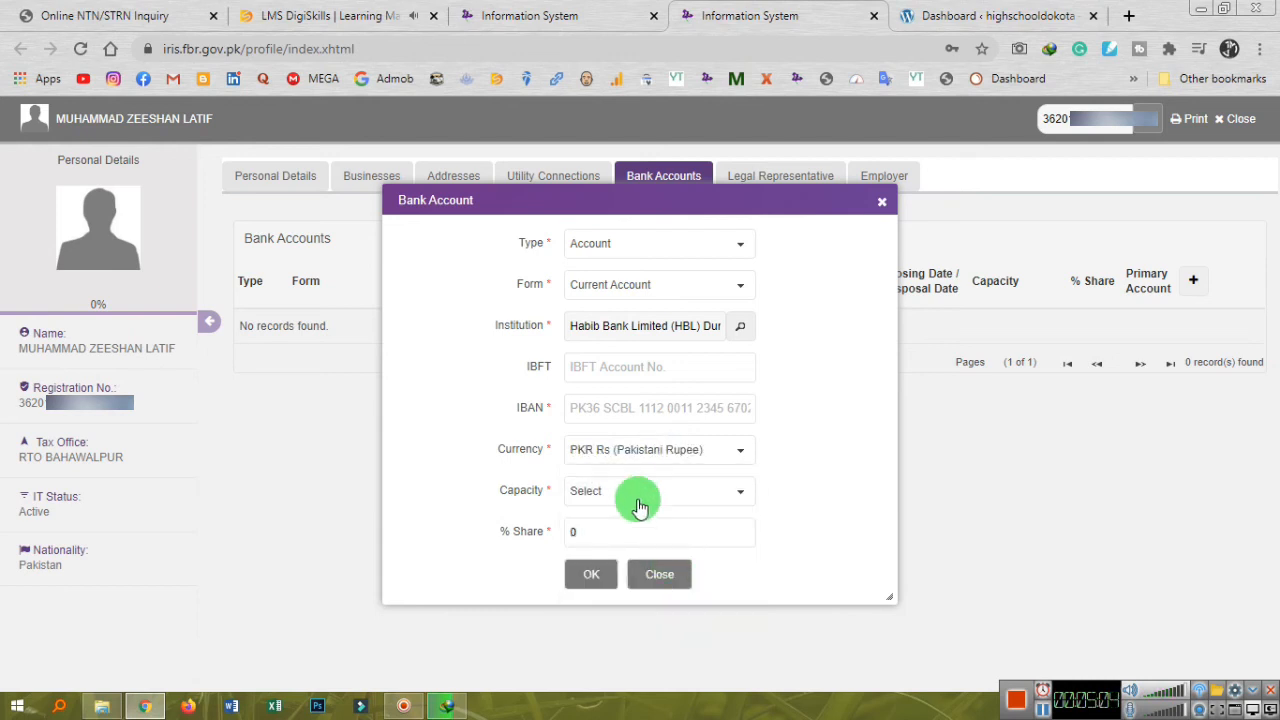
pyautogui.click(636, 491)
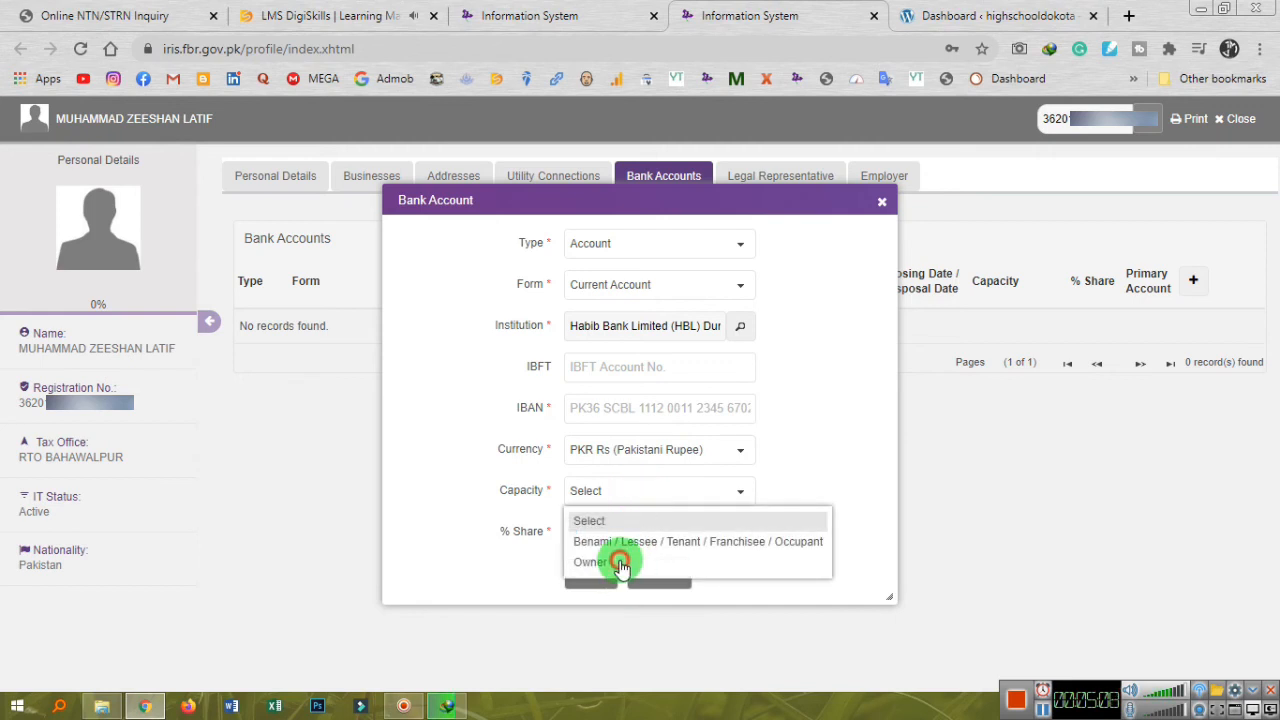
pyautogui.click(622, 563)
# Replace the 0 share with 100%, fill in the IBAN, and save the bank account.
pyautogui.click(600, 527)
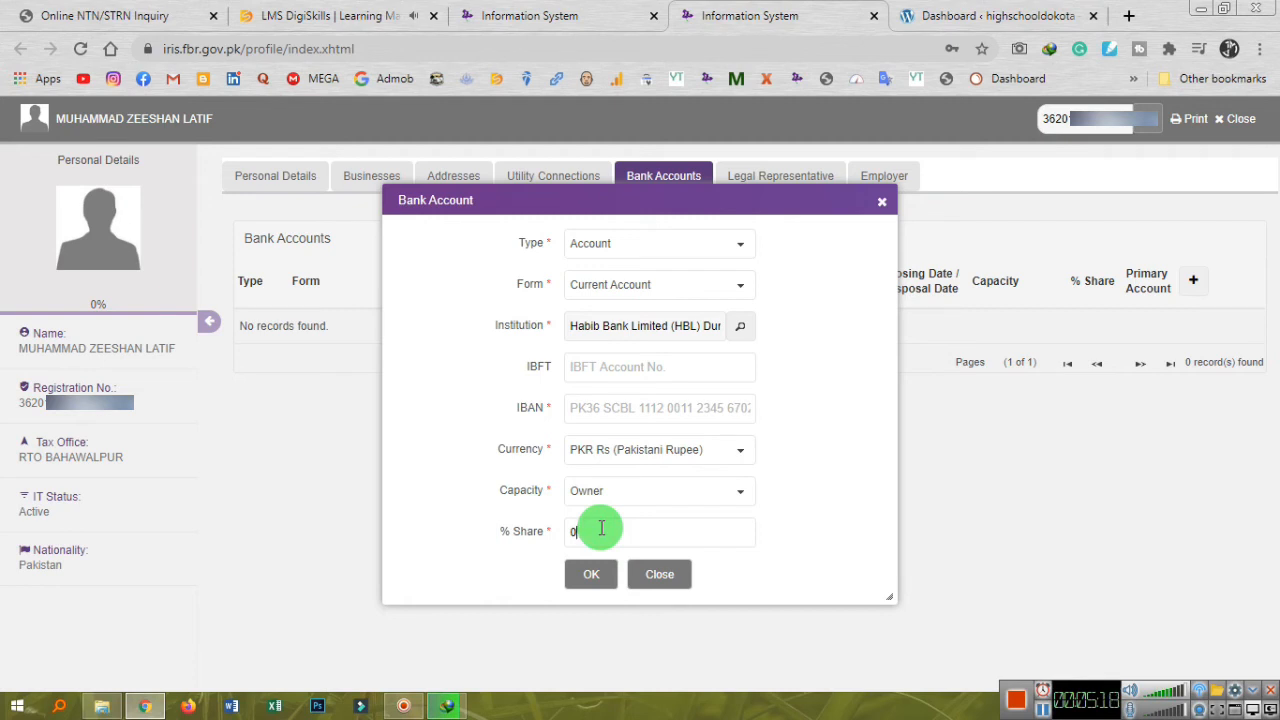
pyautogui.click(603, 538)
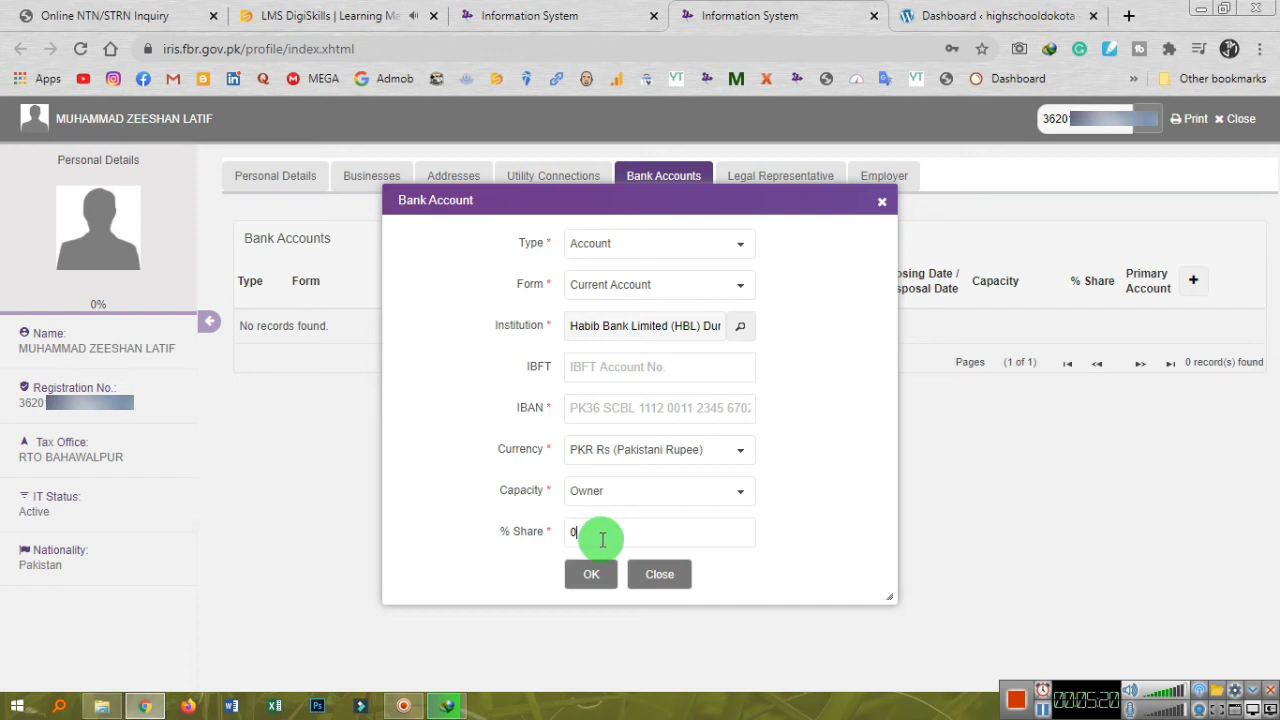
pyautogui.press('BackSpace')
pyautogui.write('100')
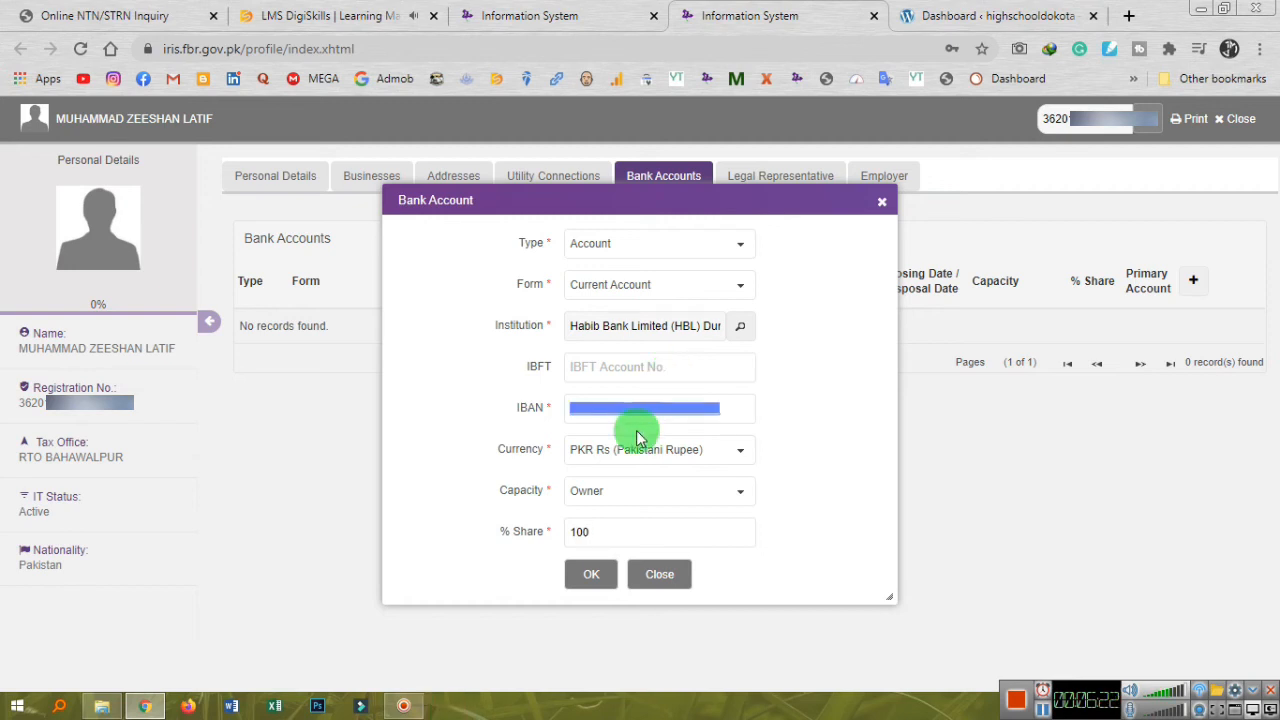
pyautogui.write('PK')
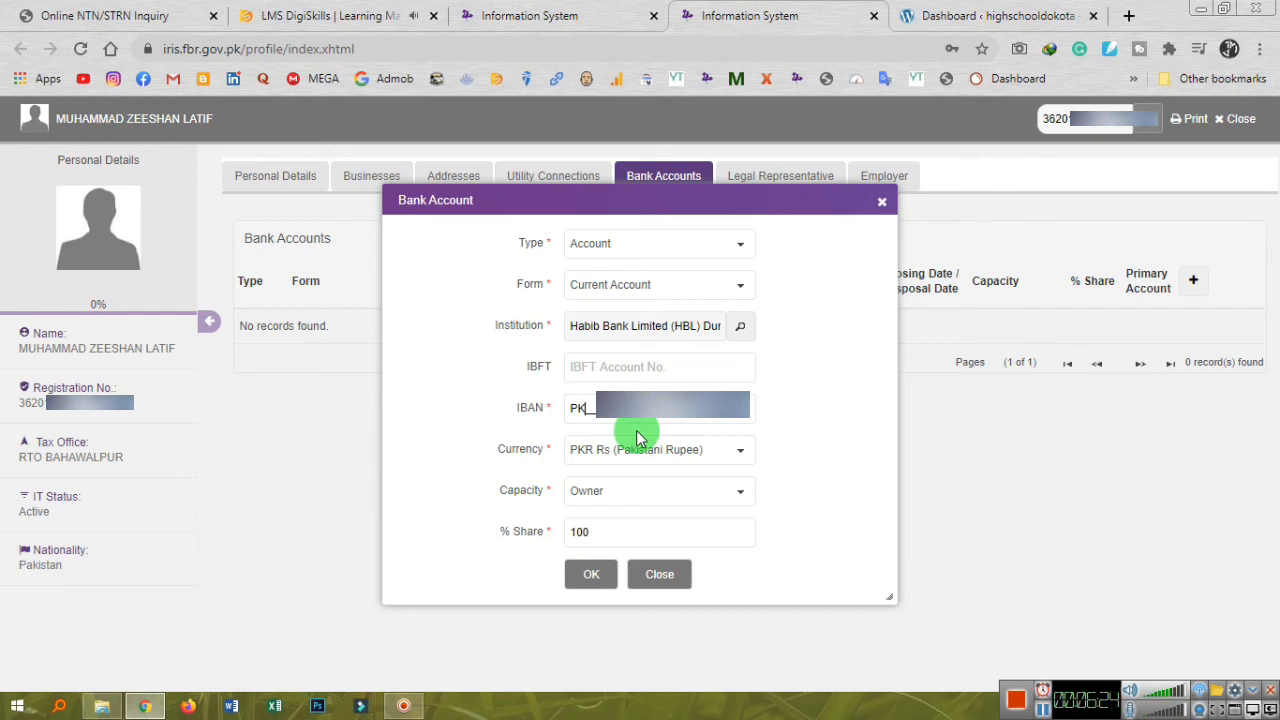
pyautogui.write('57')
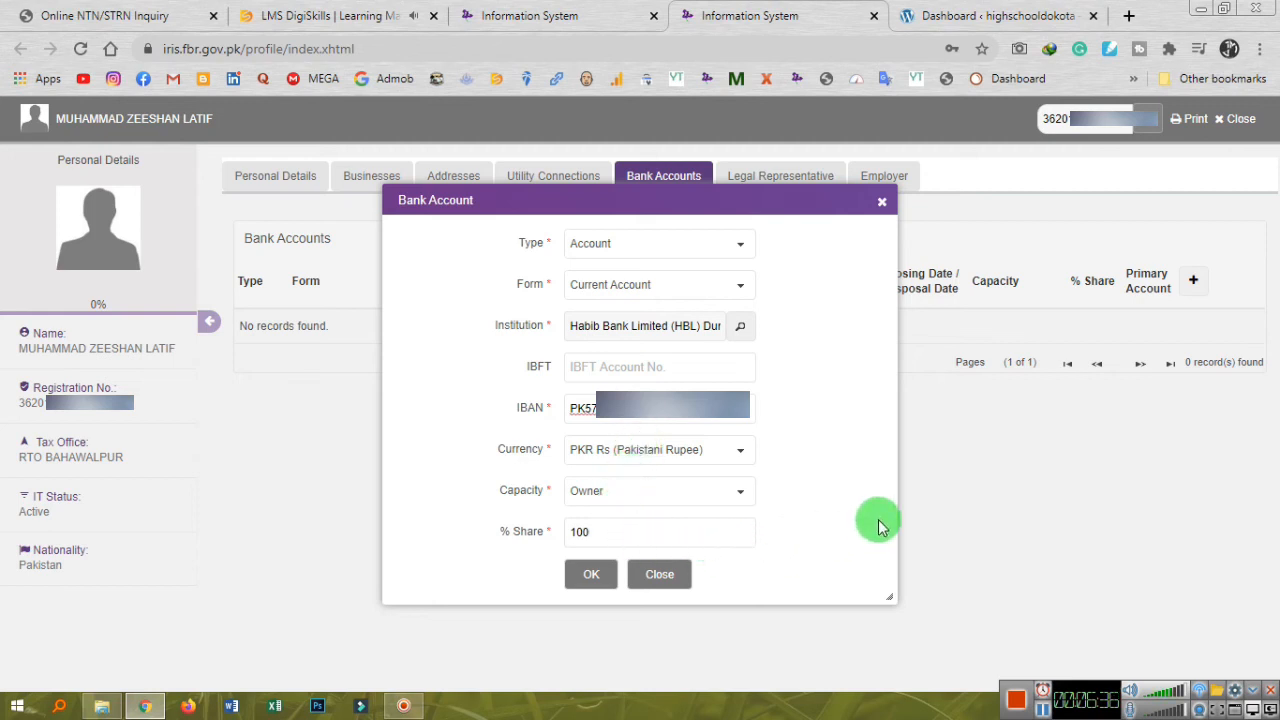
pyautogui.click(845, 525)
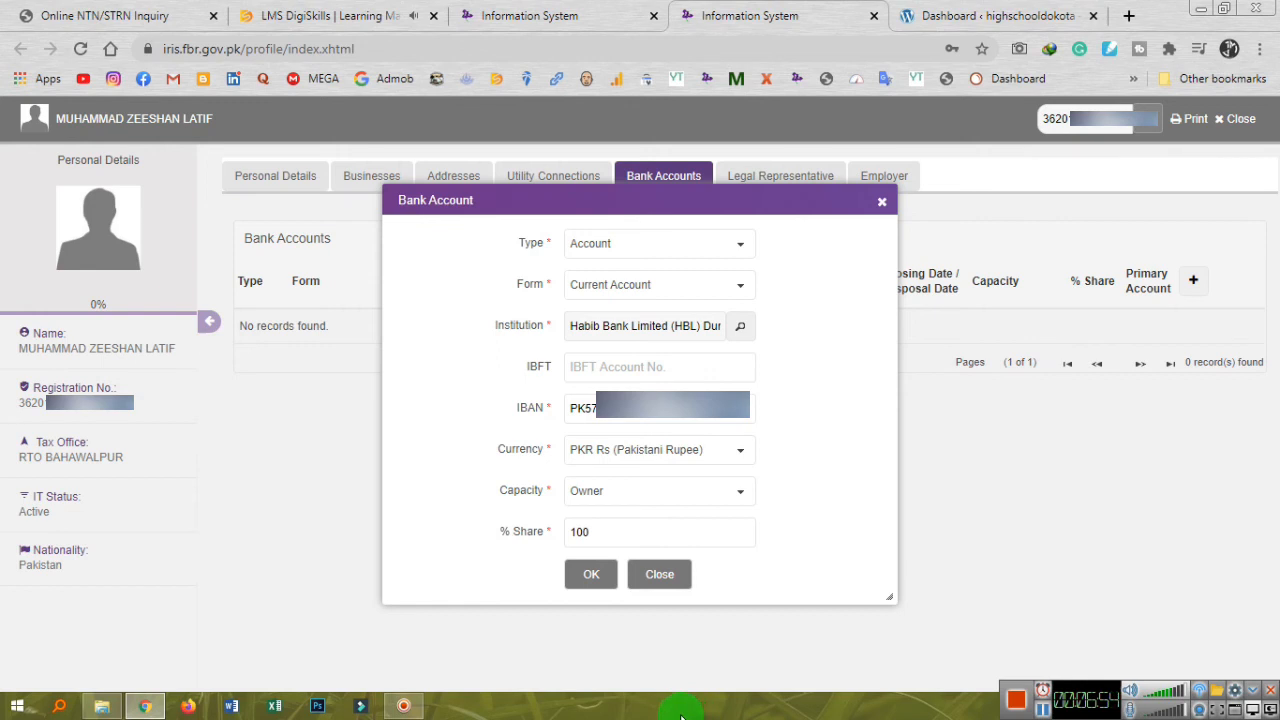
pyautogui.click(586, 576)
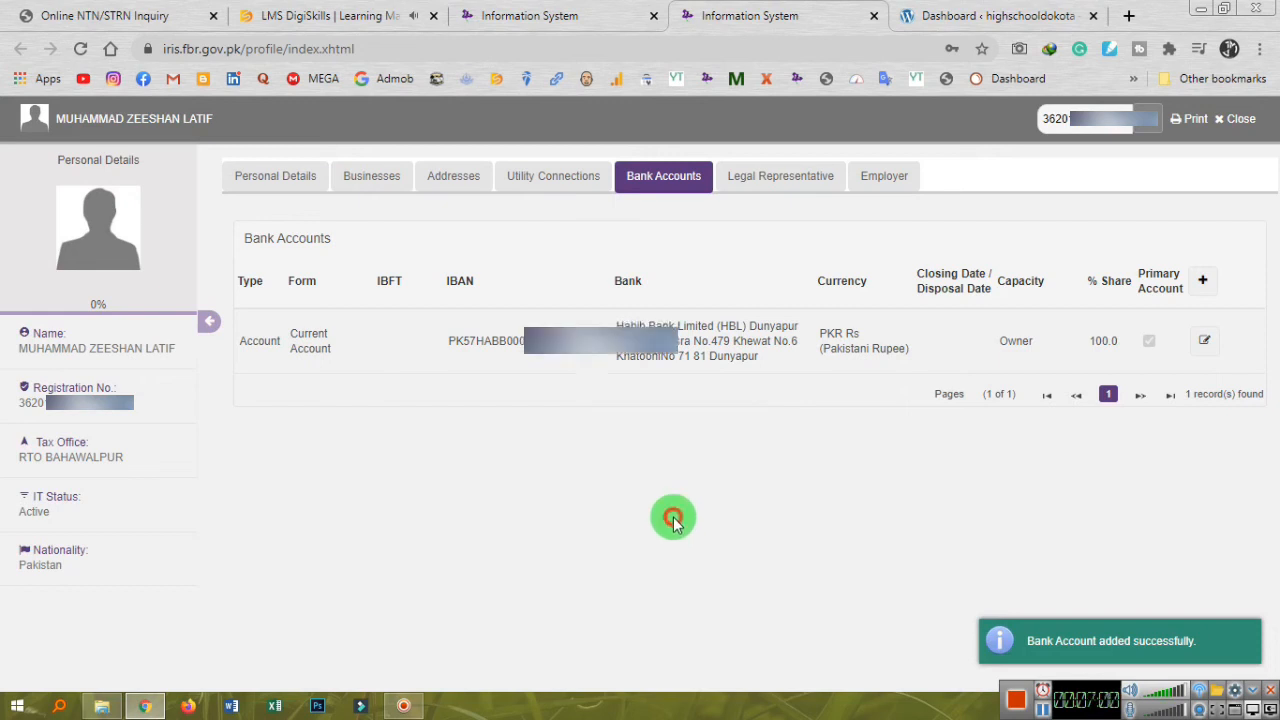
# Review the Legal Representative, Employer, Bank Accounts, Utility, Addresses, Businesses and Personal Details sections.
pyautogui.click(746, 180)
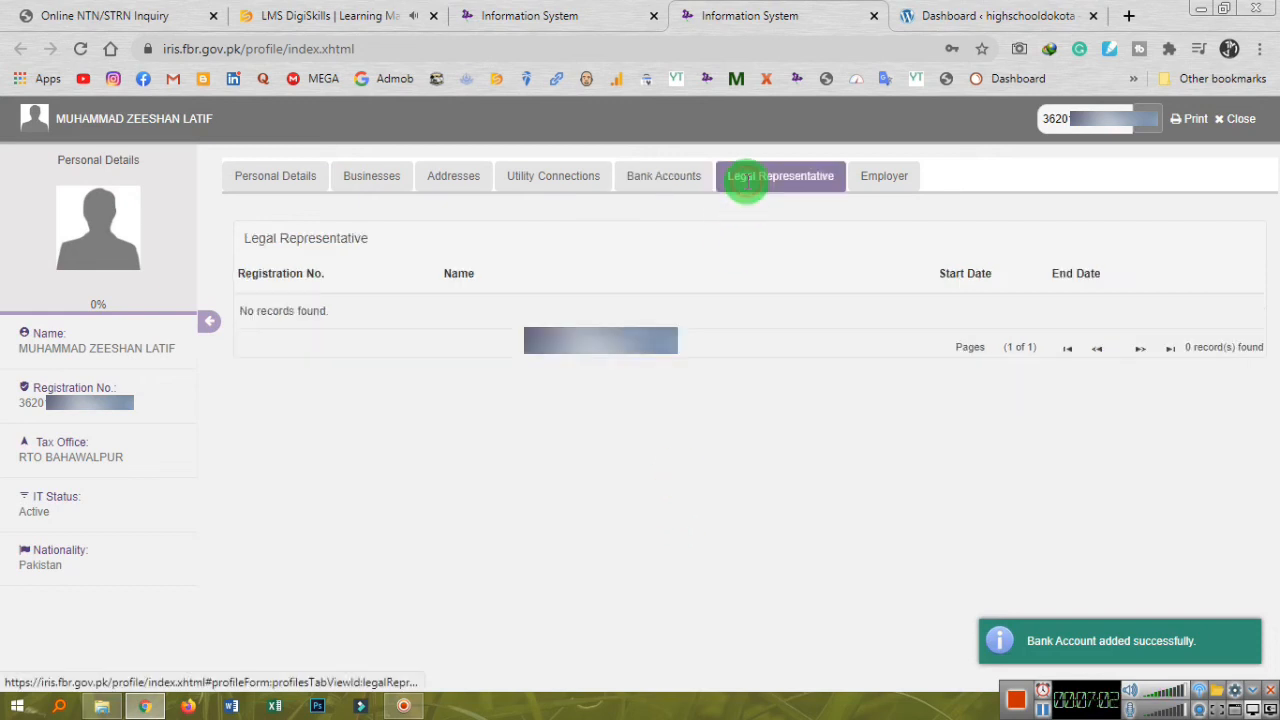
pyautogui.click(884, 178)
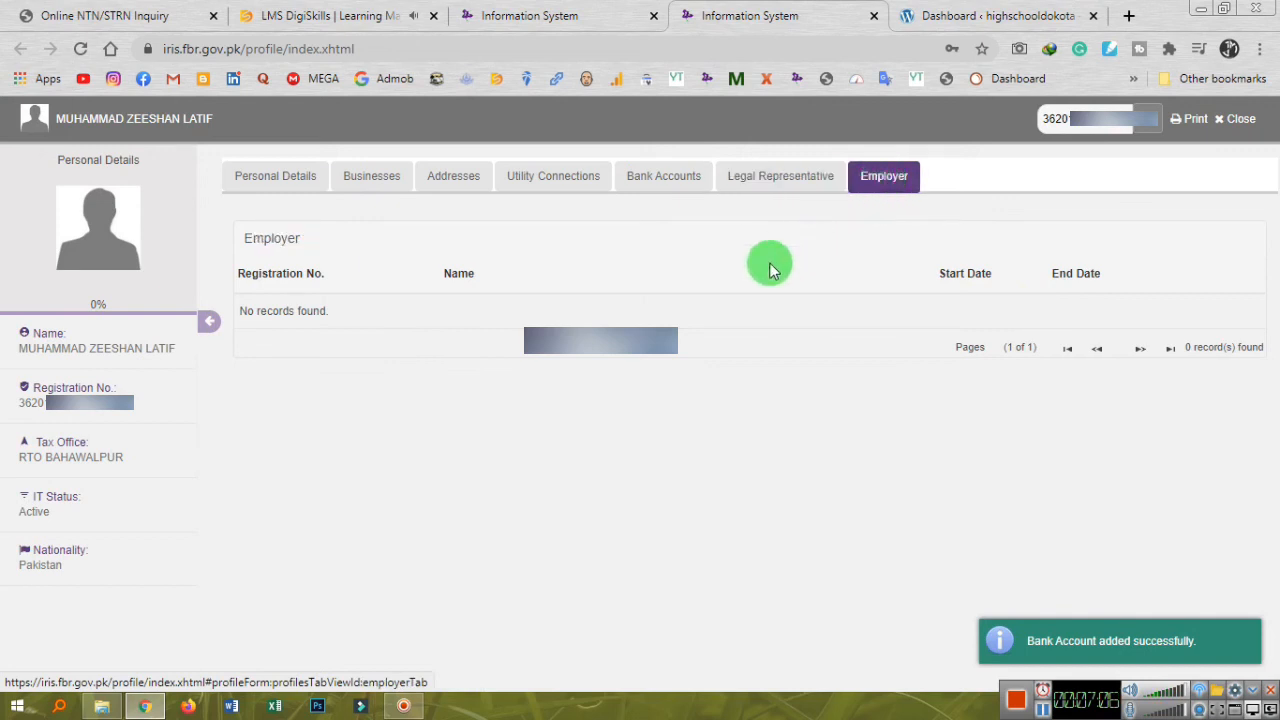
pyautogui.click(653, 181)
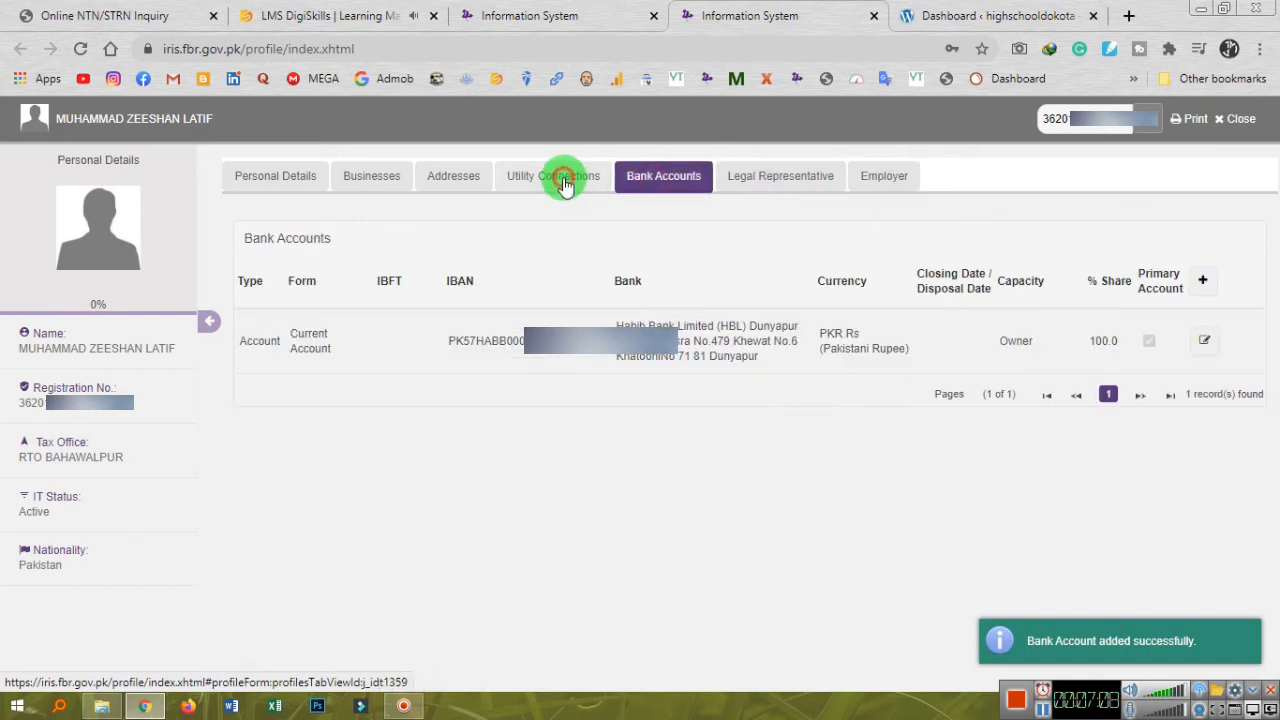
pyautogui.click(565, 181)
pyautogui.click(466, 177)
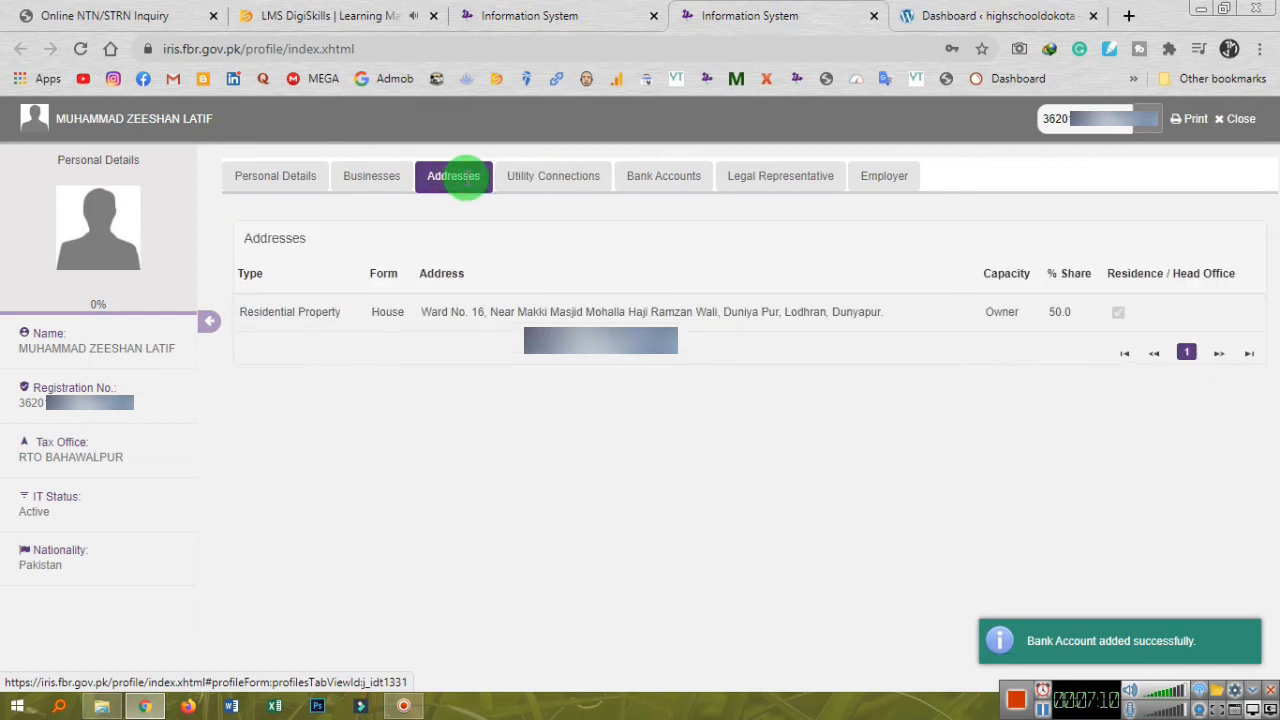
pyautogui.click(372, 177)
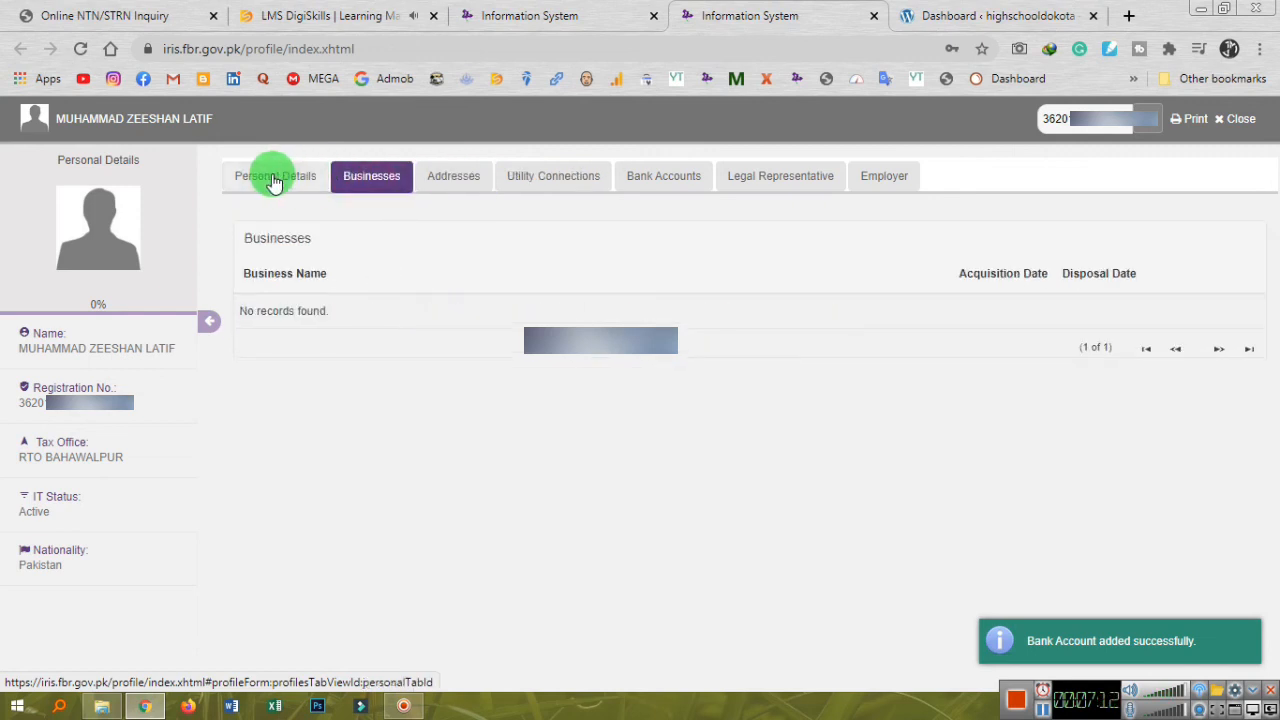
pyautogui.click(274, 181)
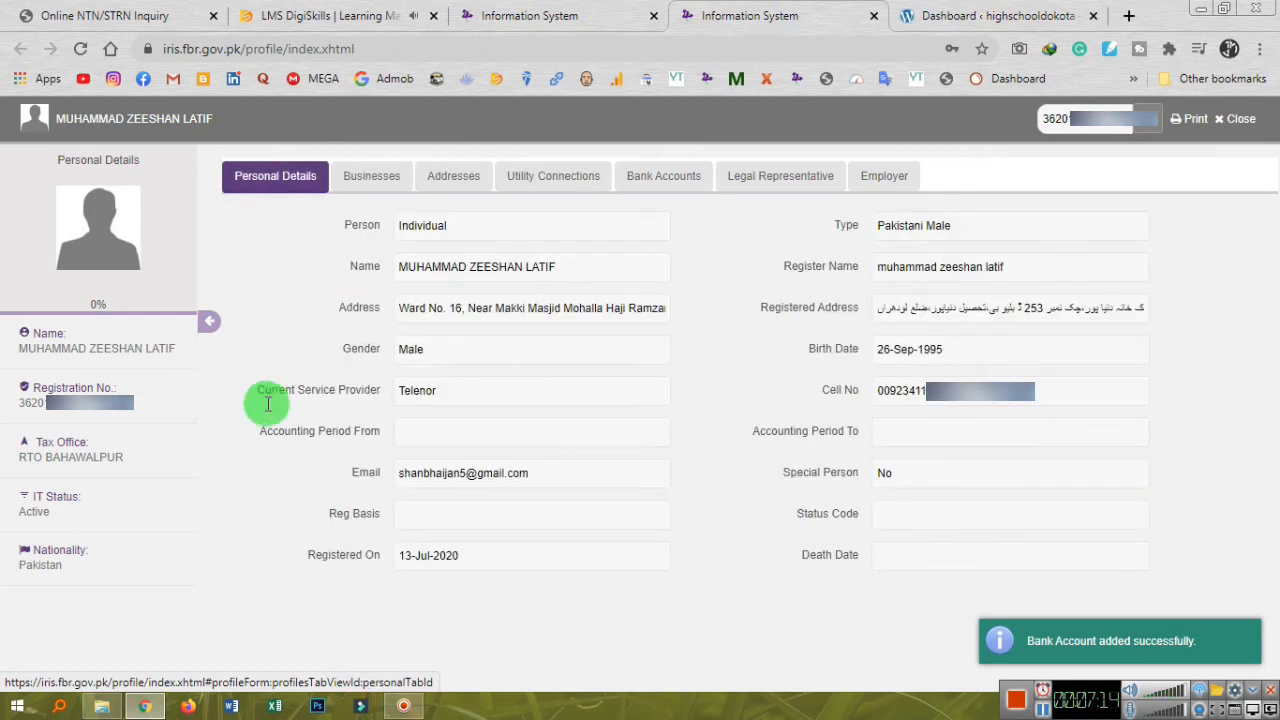
# Close the profile and reload the Iris inbox in the other tab.
pyautogui.click(1238, 119)
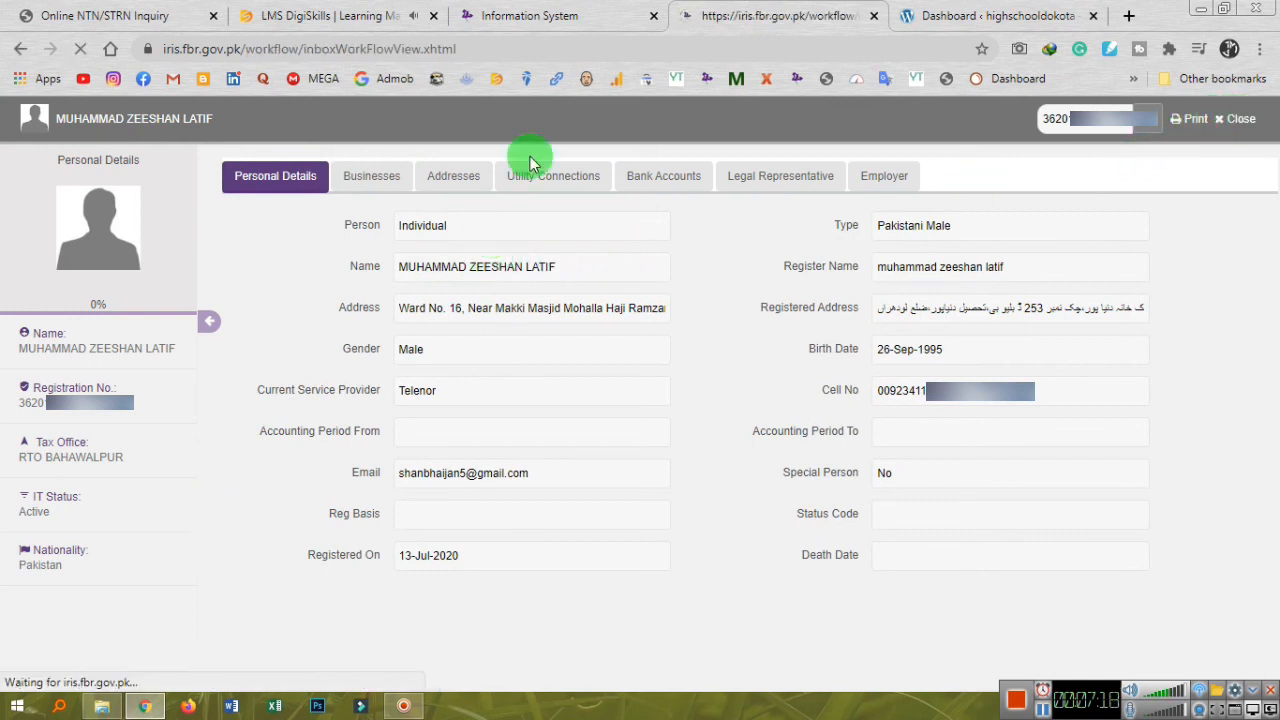
pyautogui.click(555, 18)
pyautogui.click(50, 310)
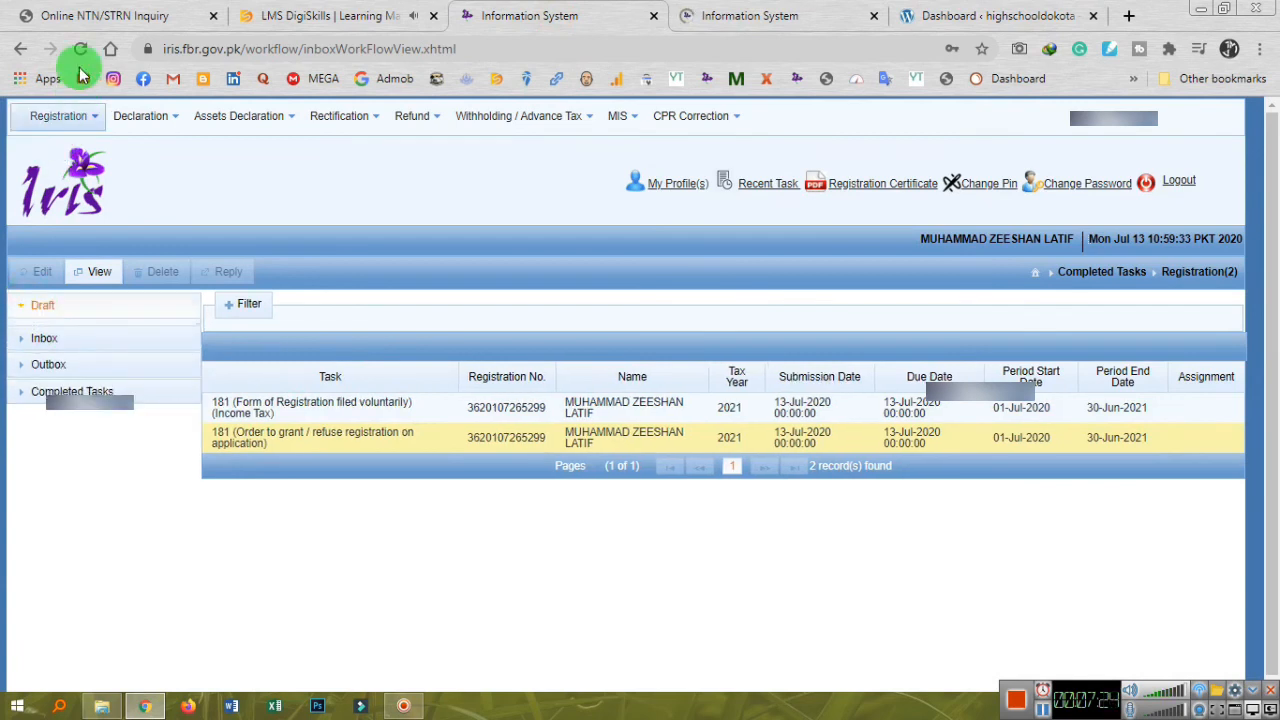
pyautogui.click(80, 50)
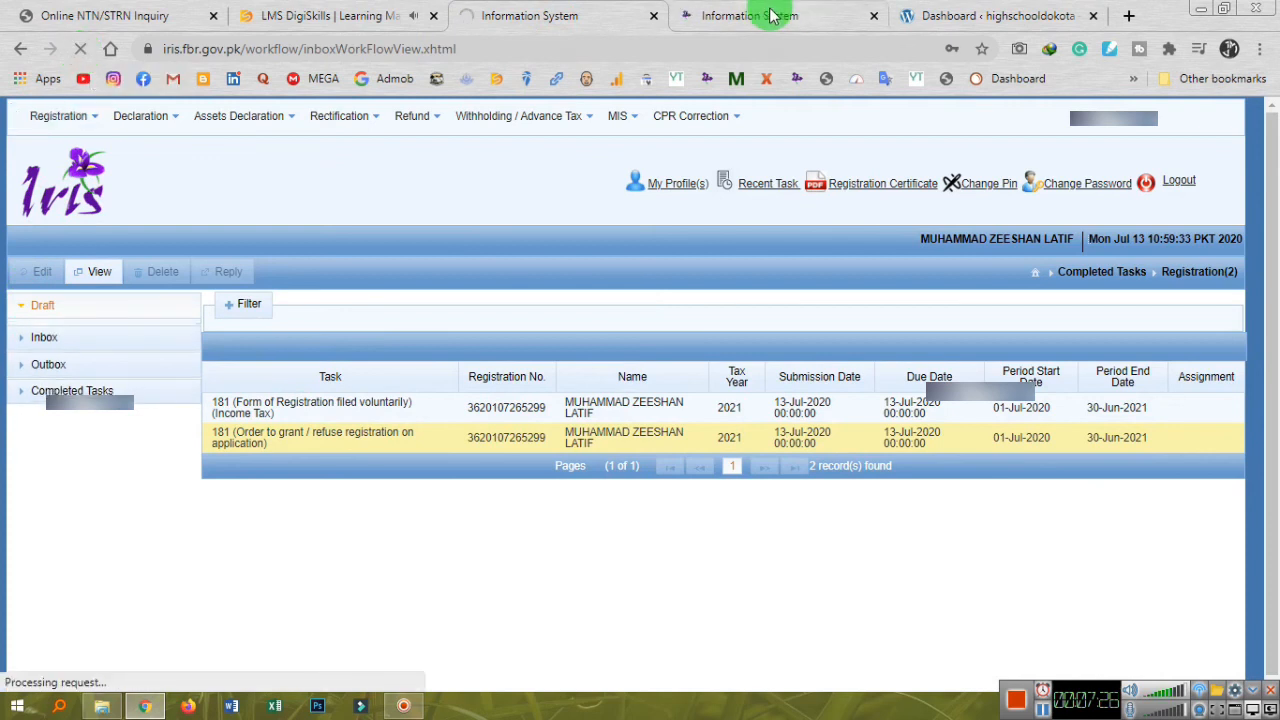